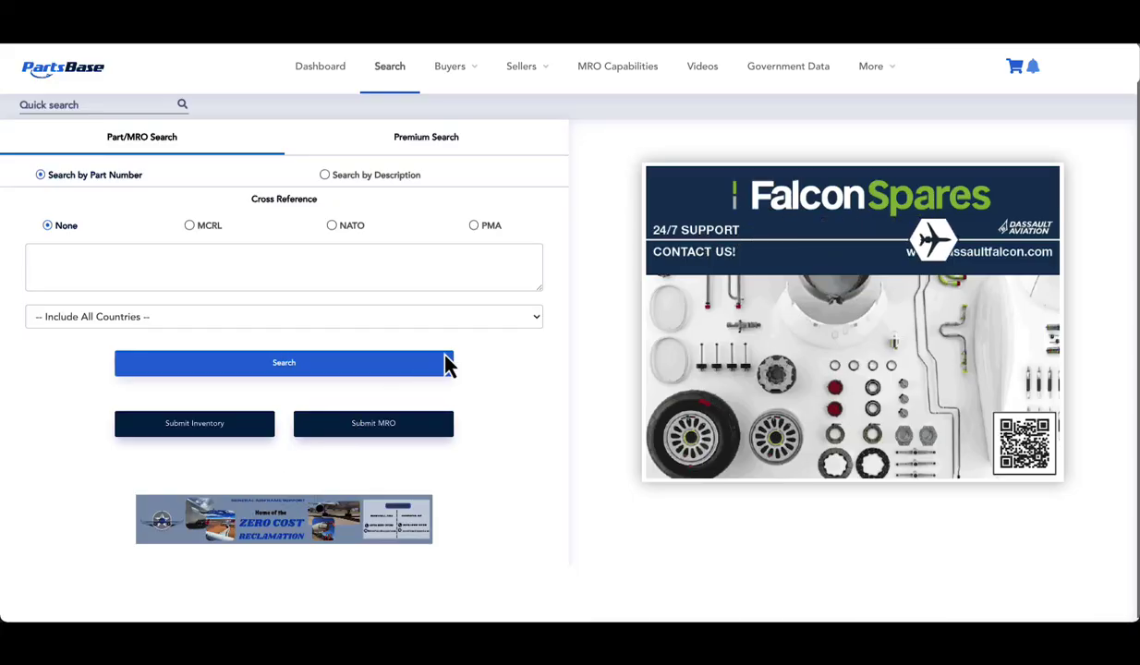
# Step: Go to the Government Data solicitation dashboard and open the Contract Bidding page list
pyautogui.click(793, 74)
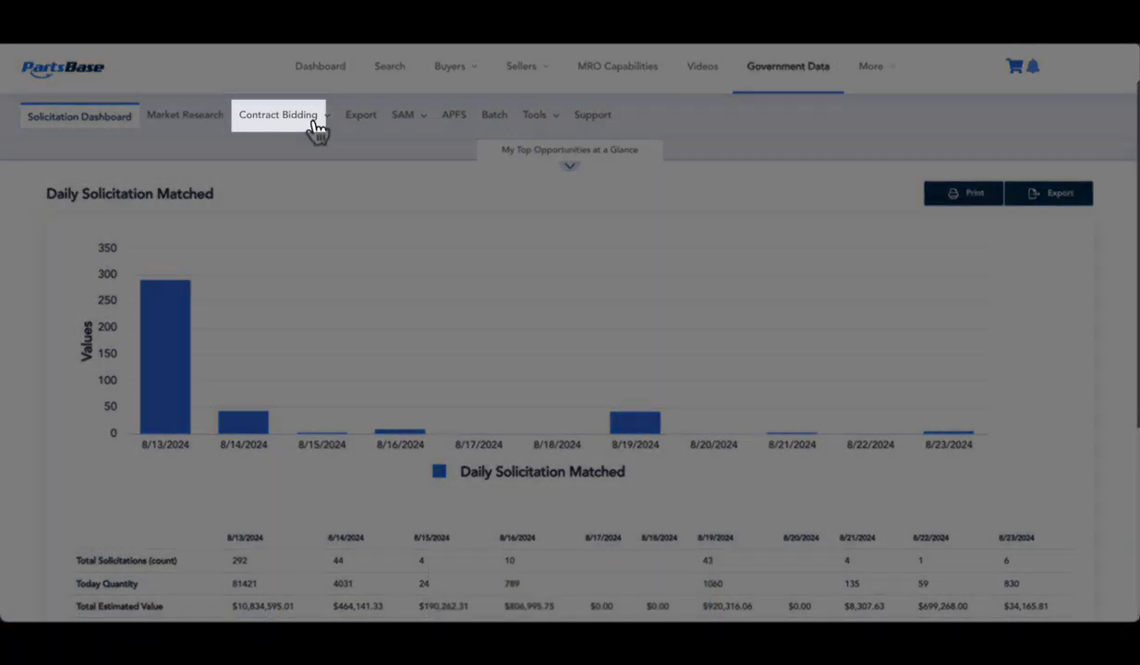
pyautogui.click(314, 123)
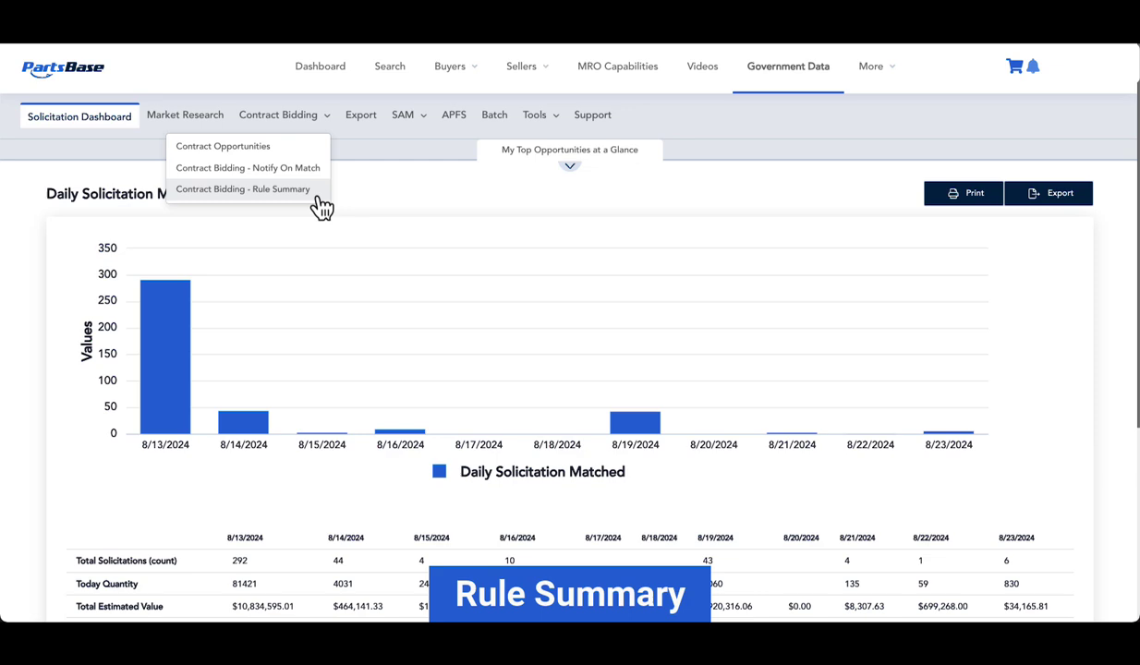
# Step: Open Contract Bidding - Rule Summary and start a new matching rule
pyautogui.click(277, 189)
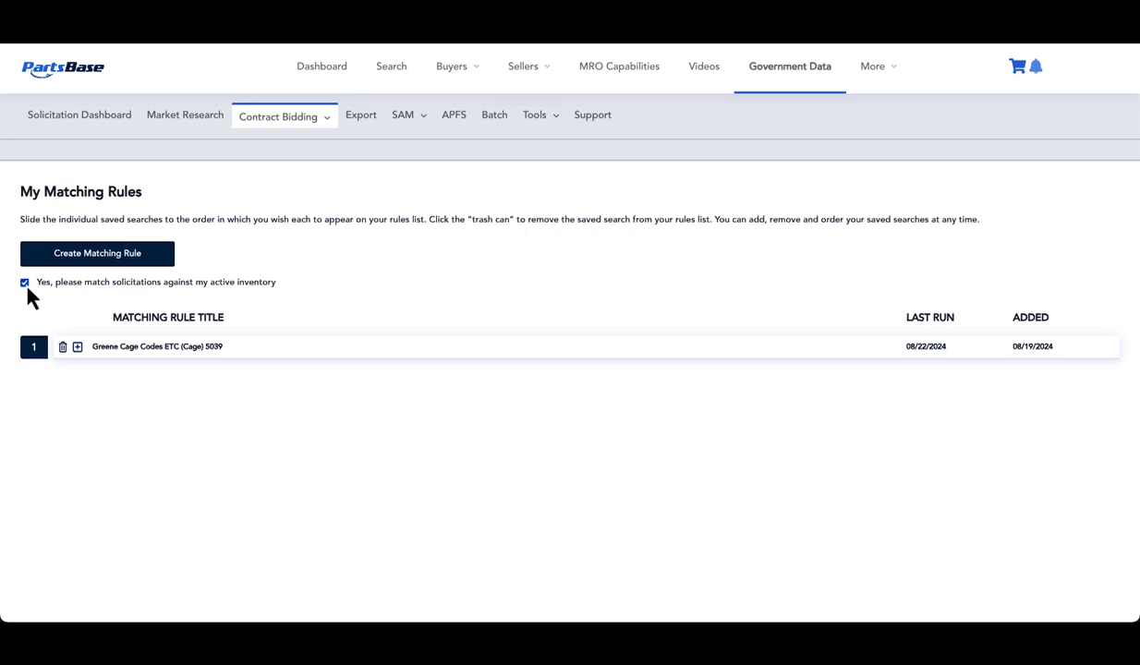
pyautogui.click(119, 255)
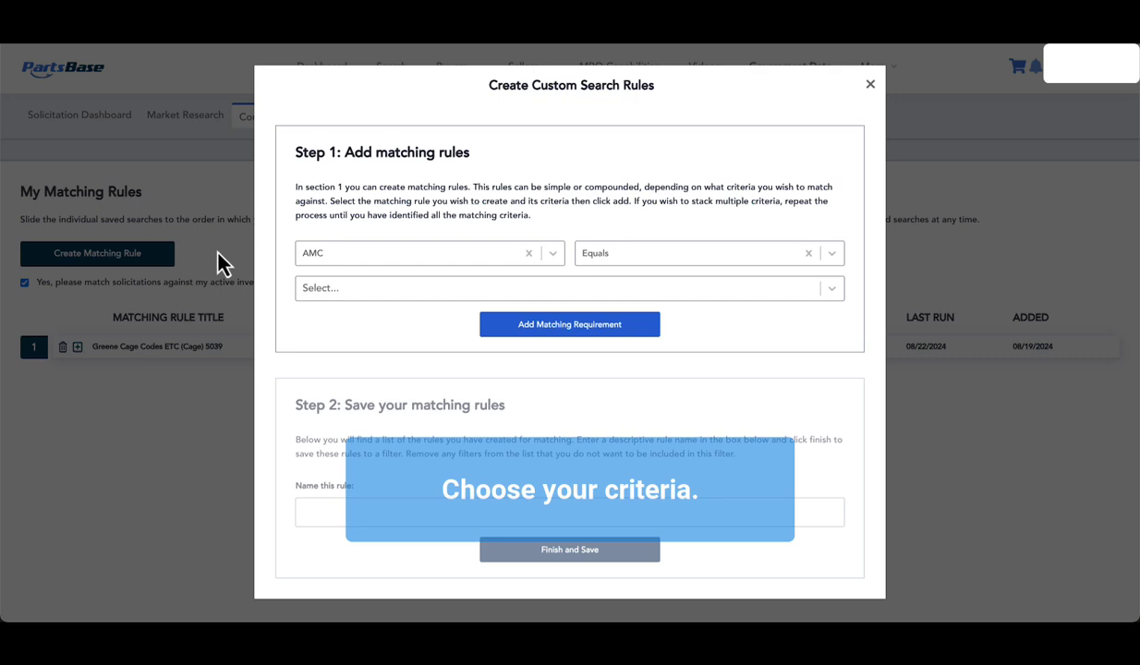
# Step: Add a Cage Equals 5F573 (Greene Tweed & Co Inc) requirement, looked up by CAGE code
pyautogui.click(561, 261)
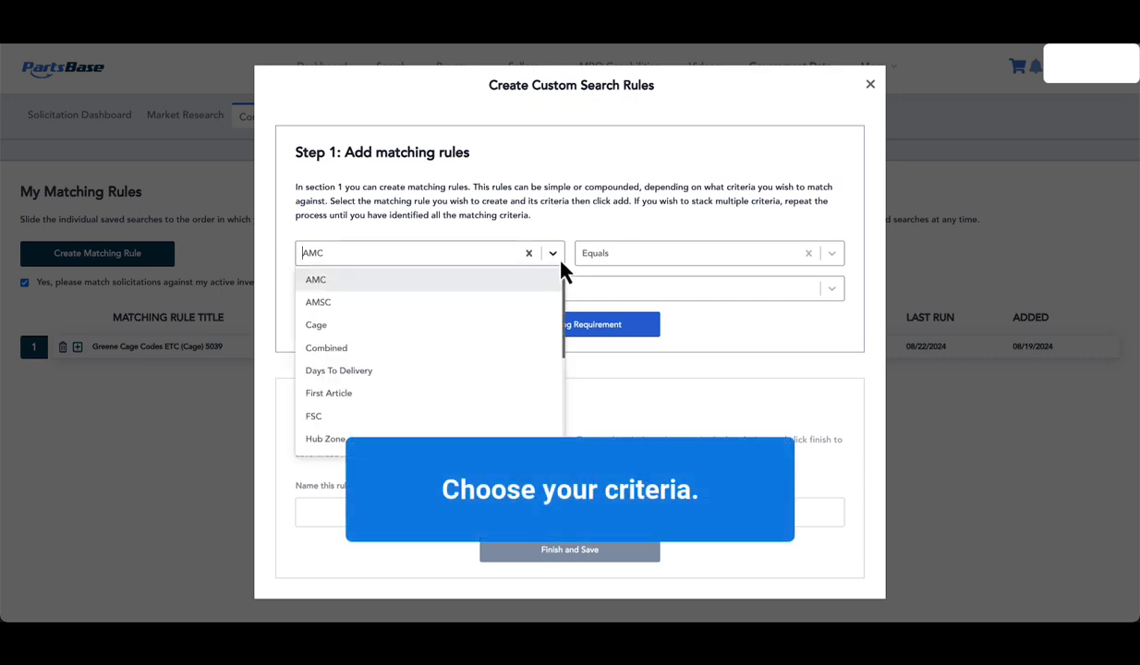
pyautogui.click(533, 326)
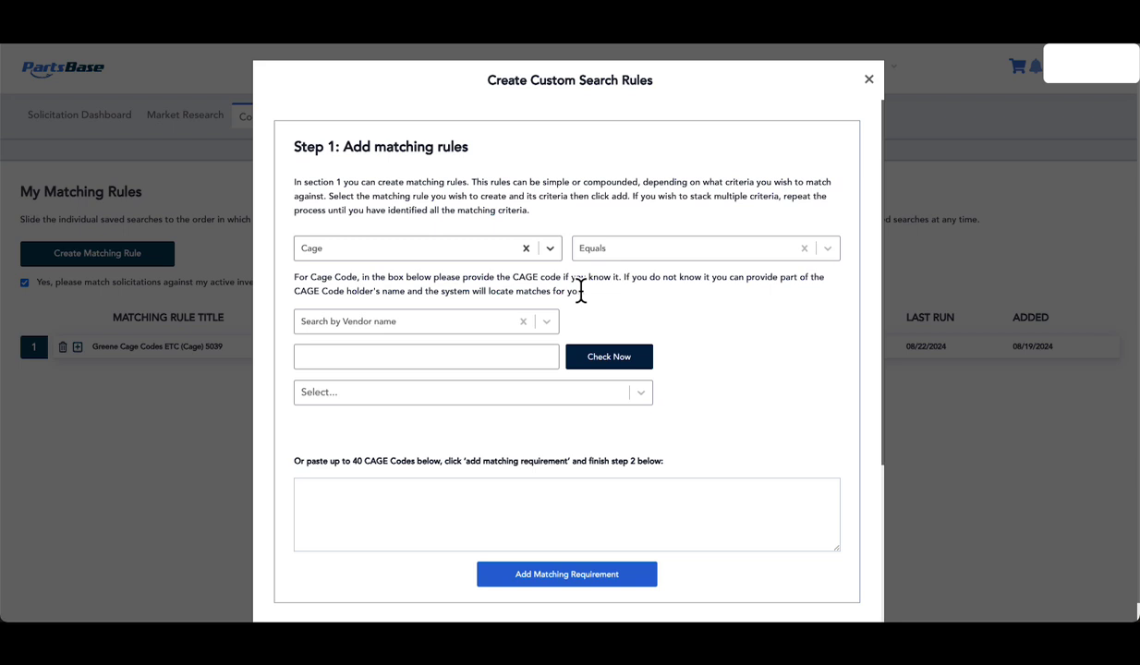
pyautogui.click(552, 324)
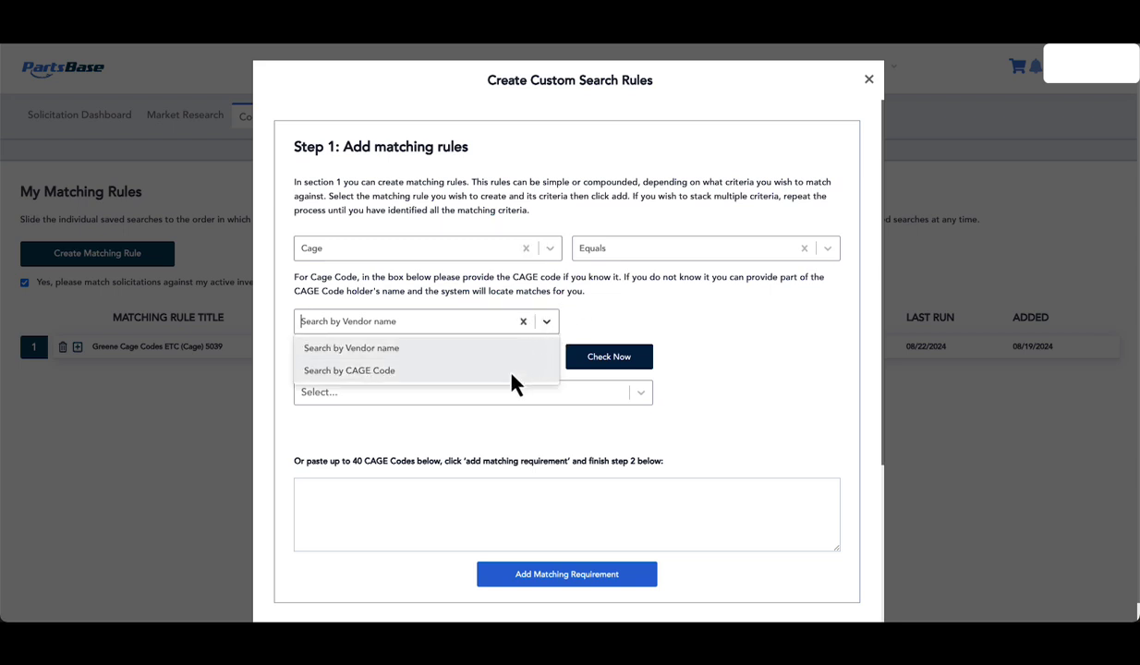
pyautogui.click(509, 370)
pyautogui.click(495, 358)
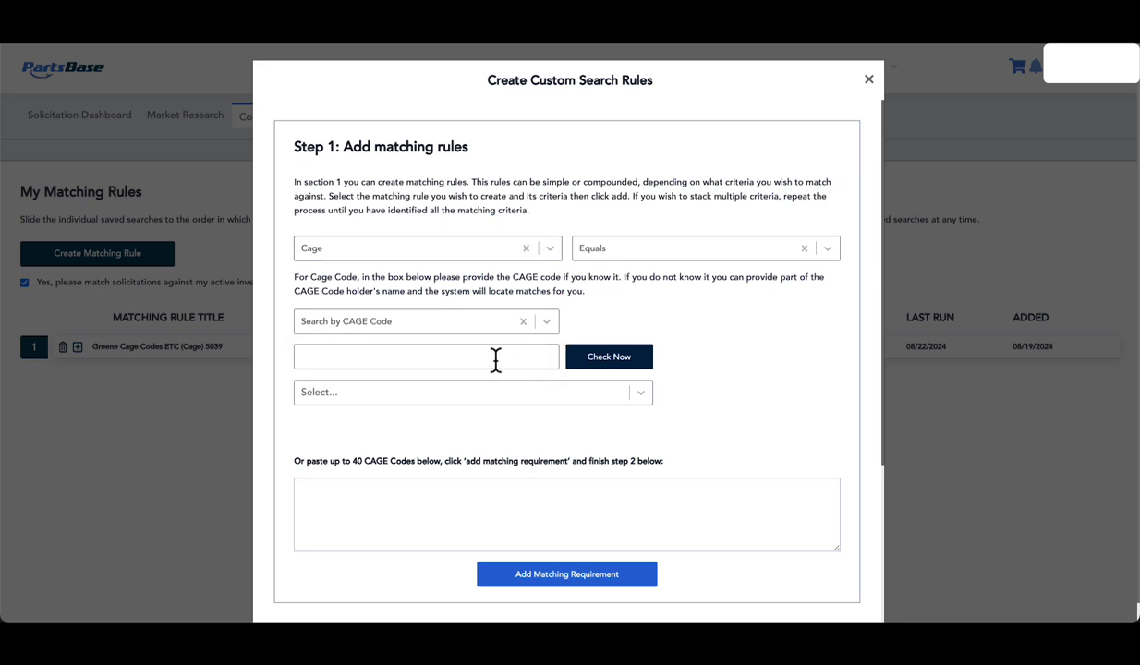
pyautogui.write('5F573')
pyautogui.click(584, 365)
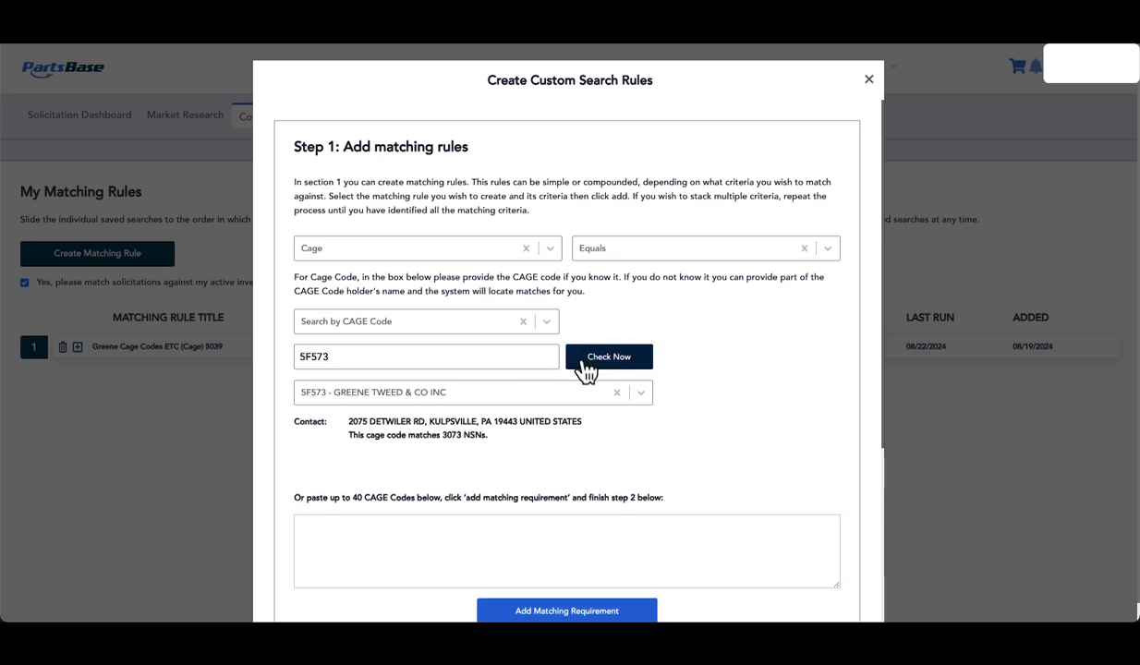
pyautogui.scroll(-1, 565, 468)
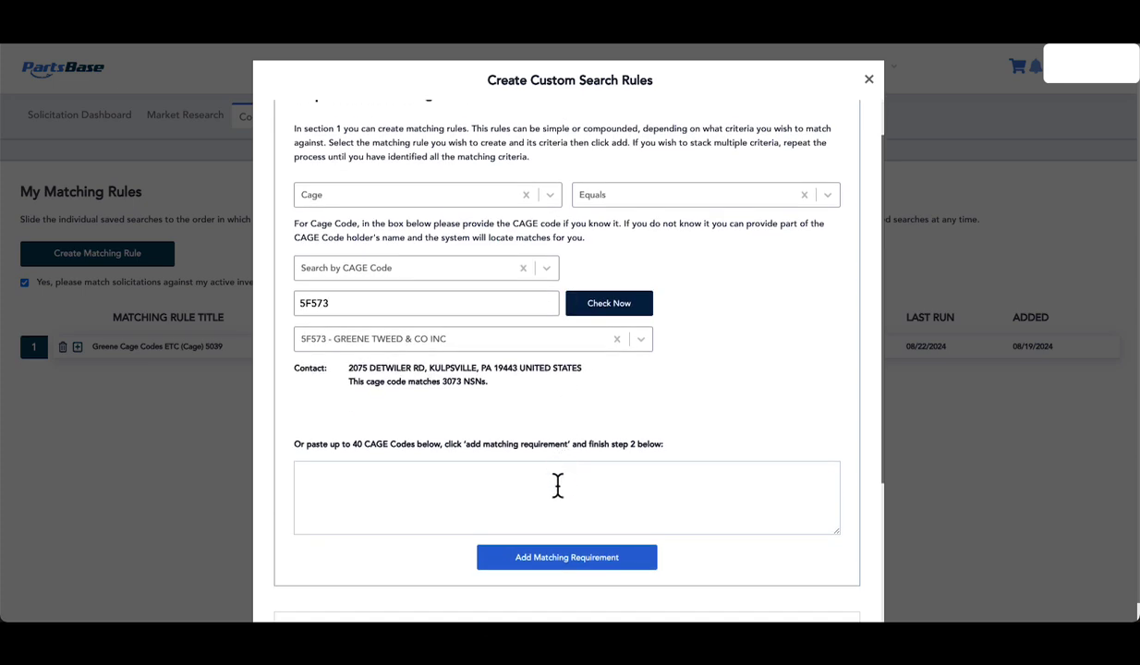
pyautogui.click(556, 559)
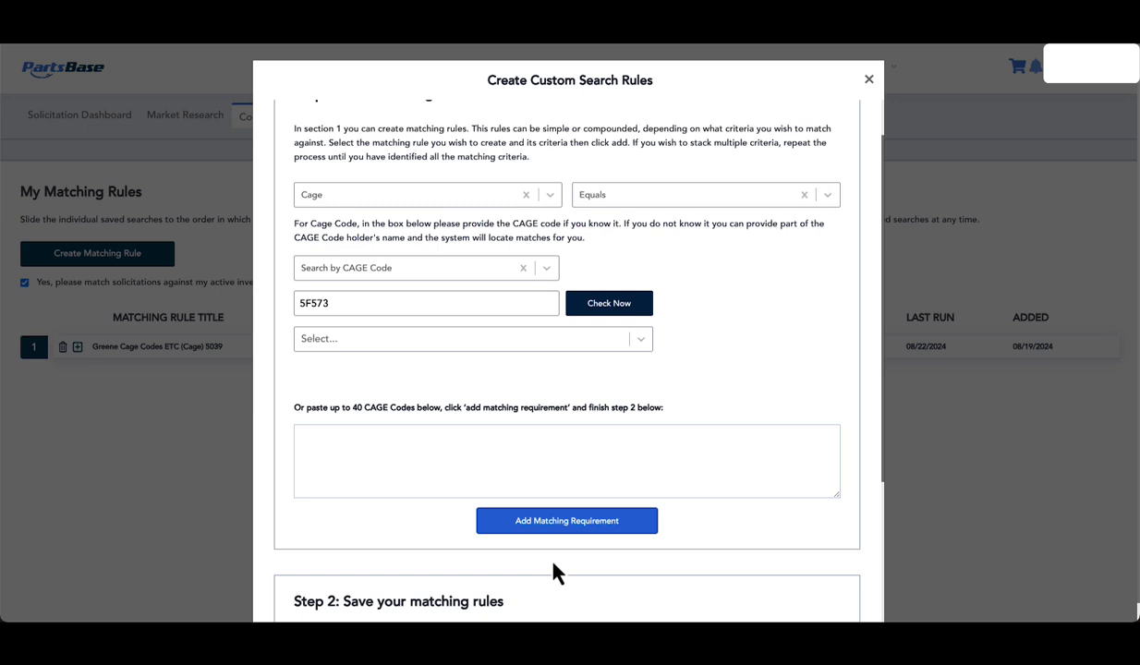
pyautogui.scroll(-4, 556, 573)
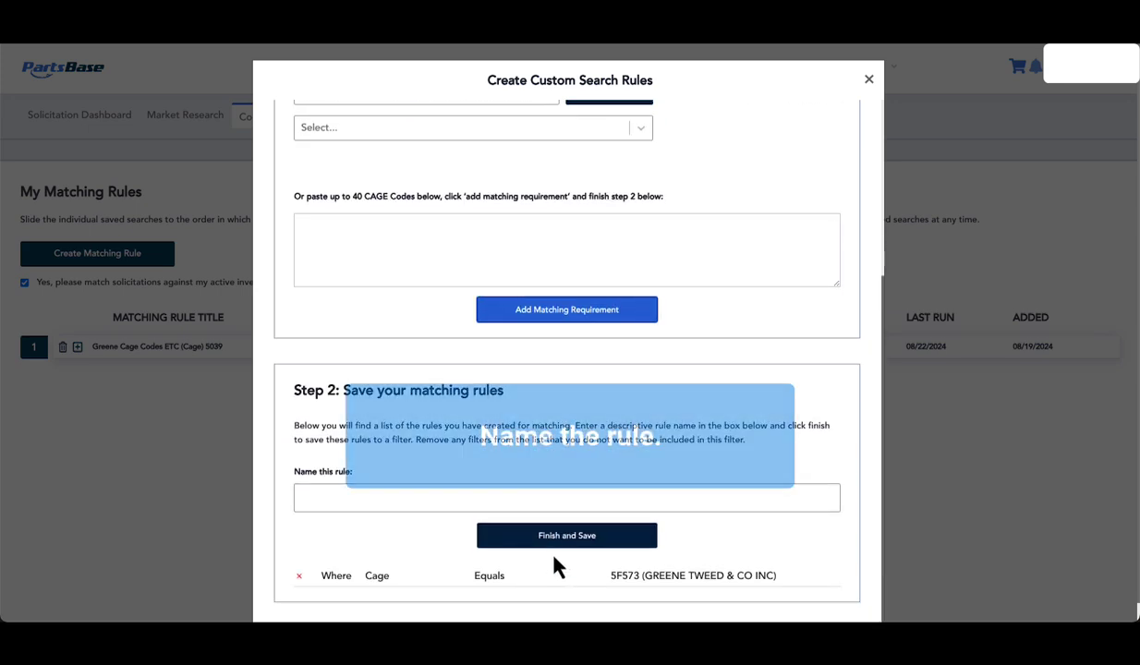
# Step: Name the rule 'Cage Code - 5F573' and save it
pyautogui.click(407, 499)
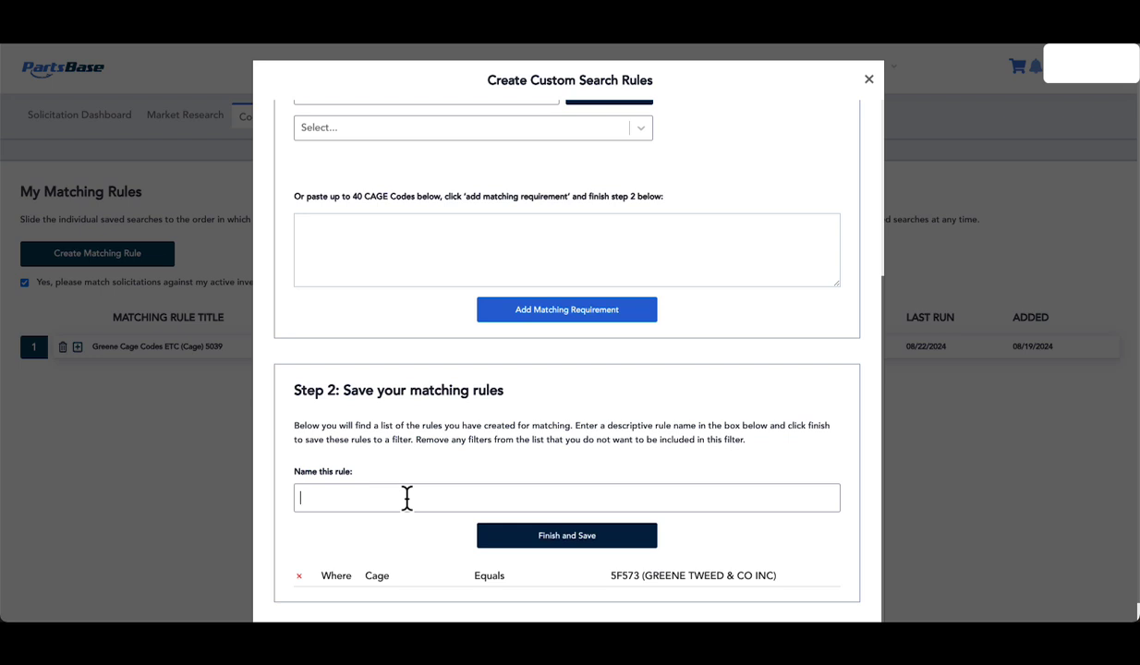
pyautogui.write('Cage Code - 5F573')
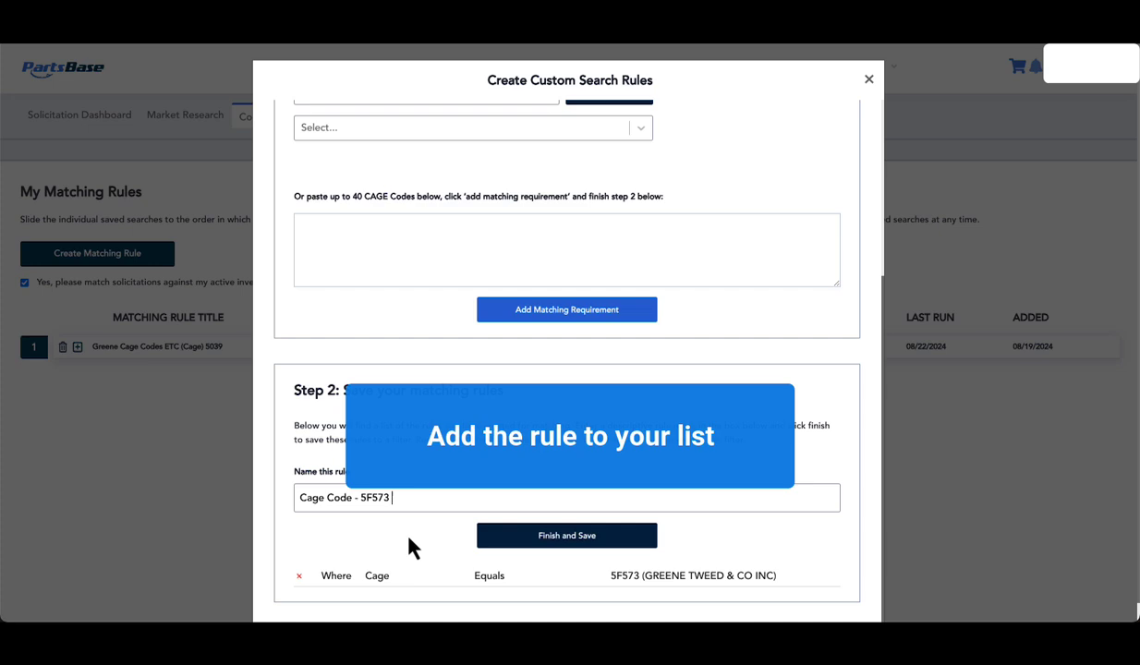
pyautogui.click(565, 541)
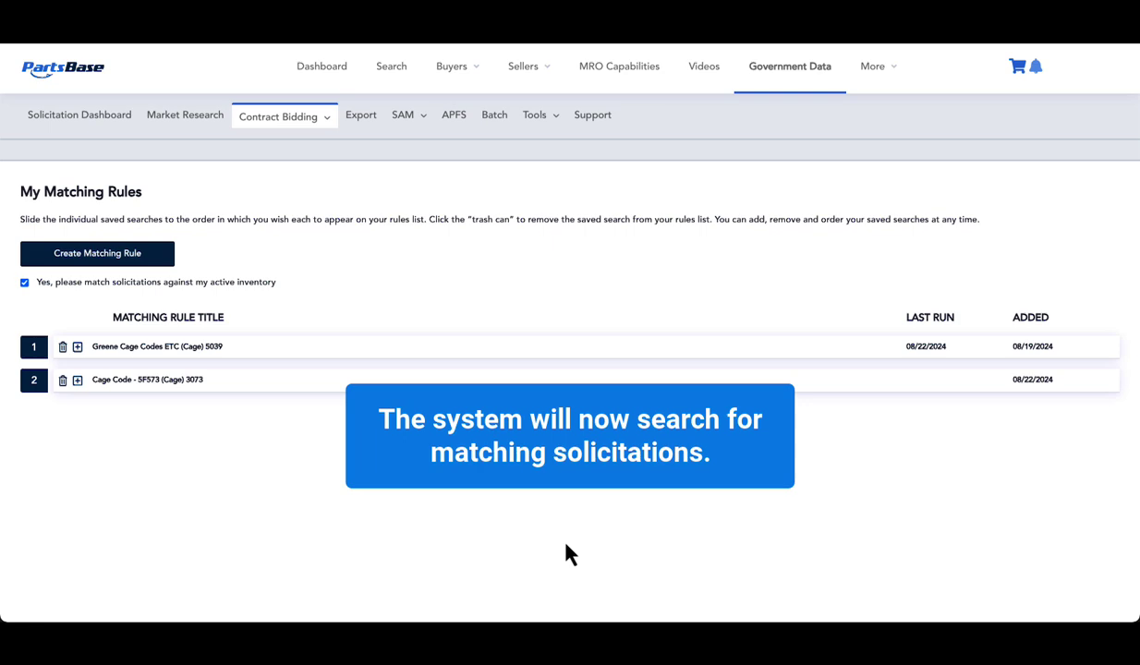
# Step: Go to the notify-on-match settings and choose the TEST contact as recipient
pyautogui.click(327, 119)
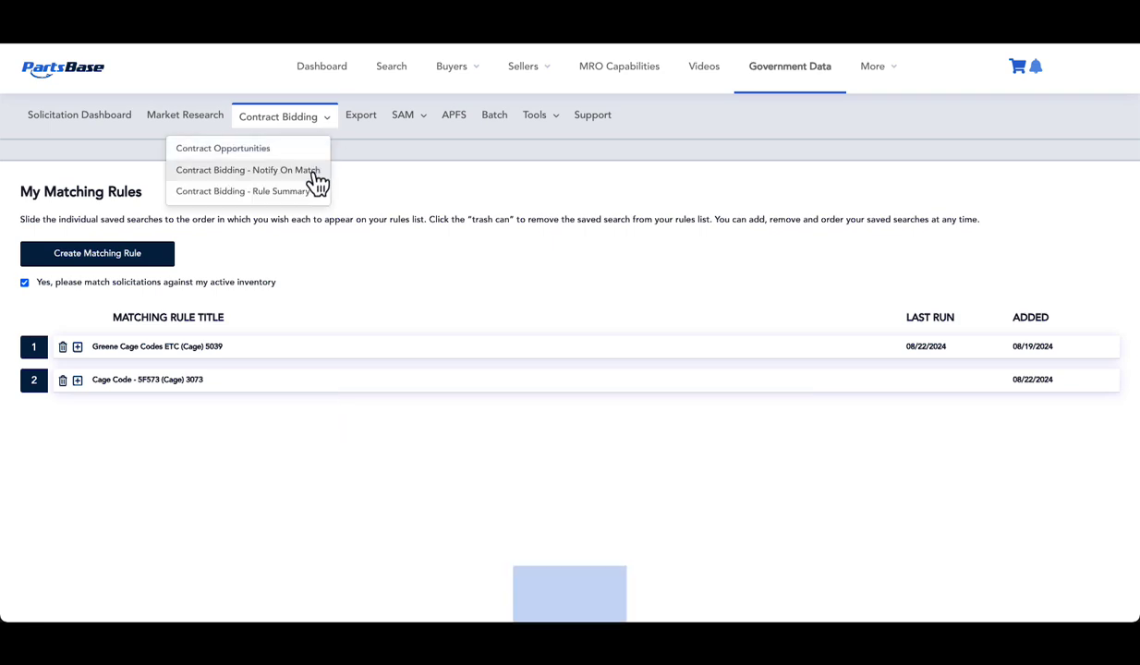
pyautogui.click(277, 171)
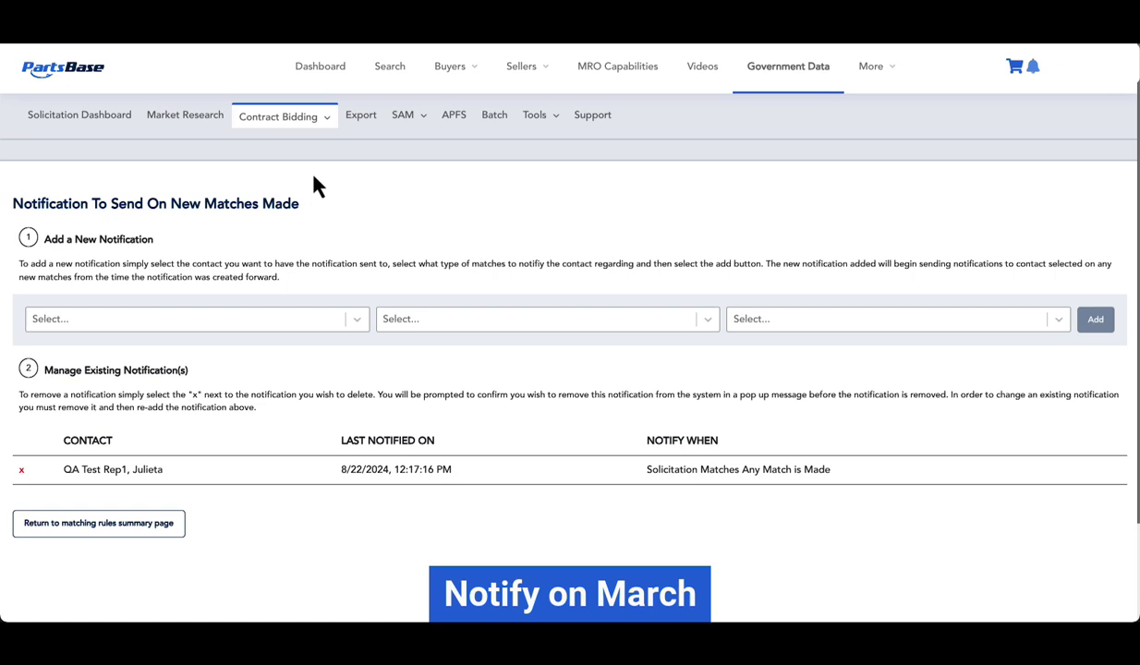
pyautogui.click(359, 323)
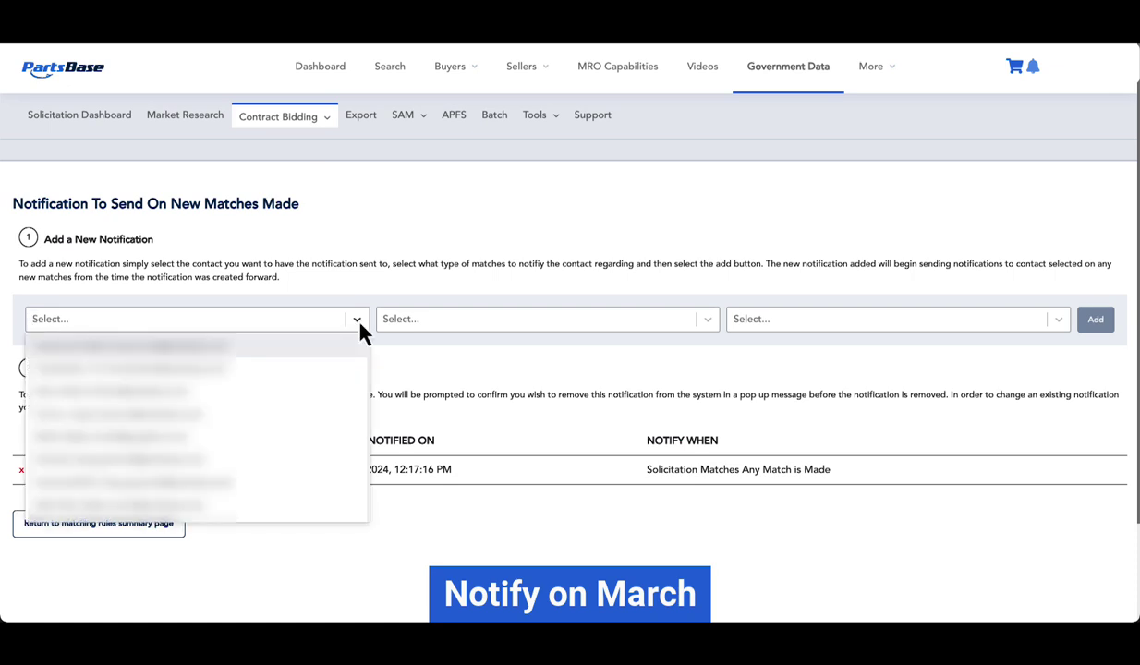
pyautogui.click(314, 325)
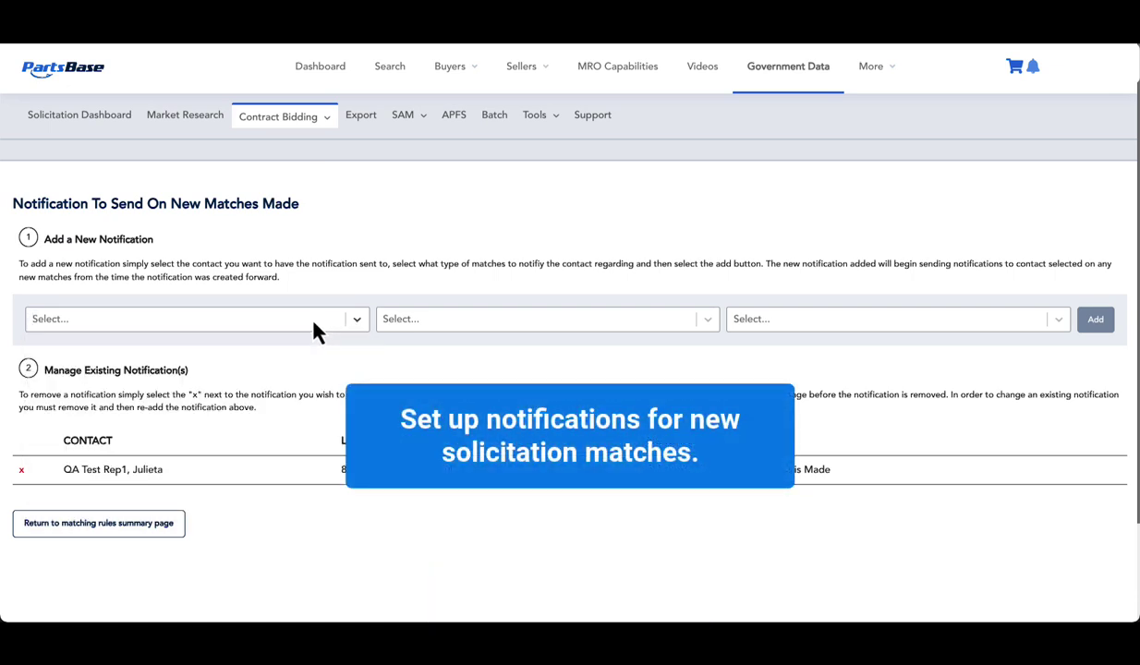
pyautogui.write('TEST')
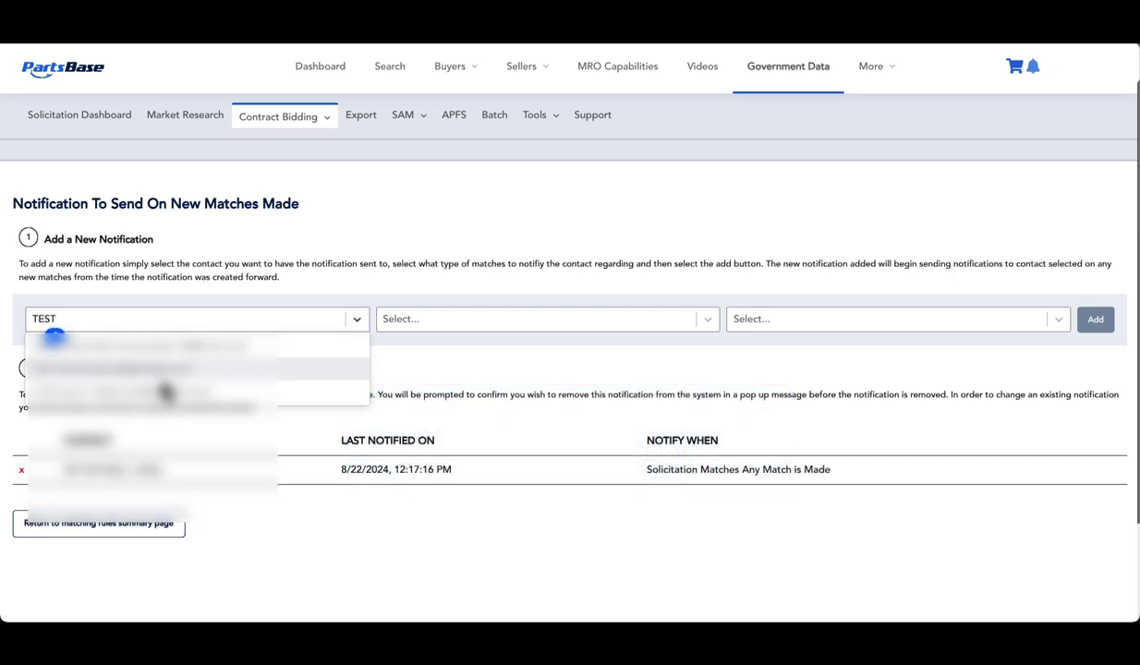
pyautogui.click(160, 374)
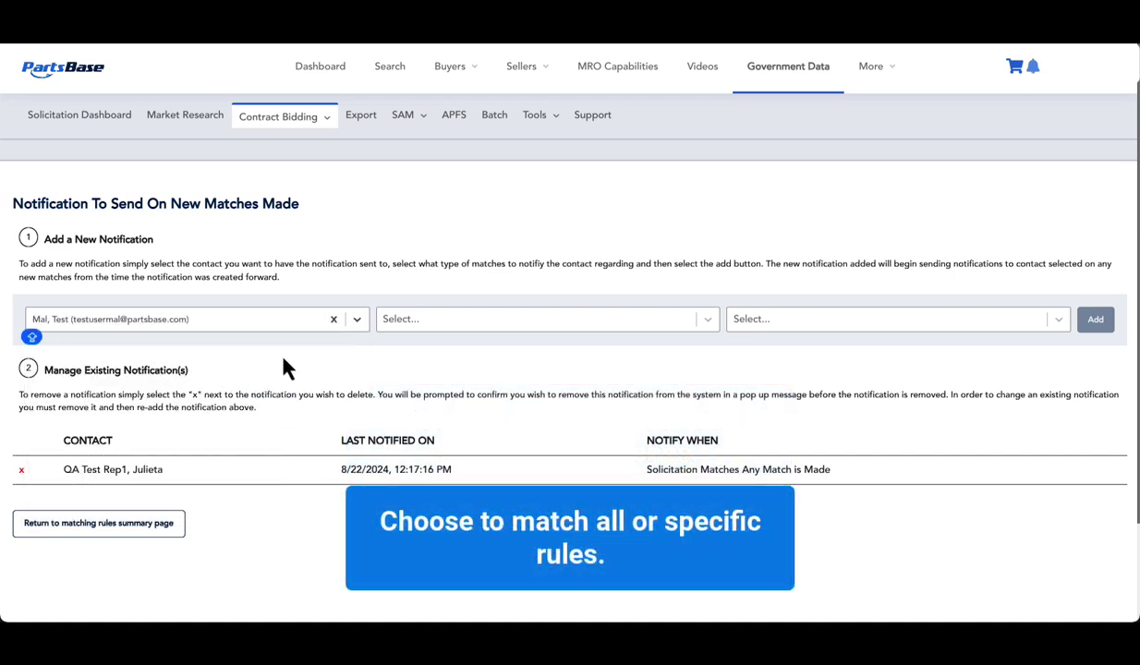
# Step: Notify that contact when Any Match is Made for Any rule, and add the notification
pyautogui.click(444, 319)
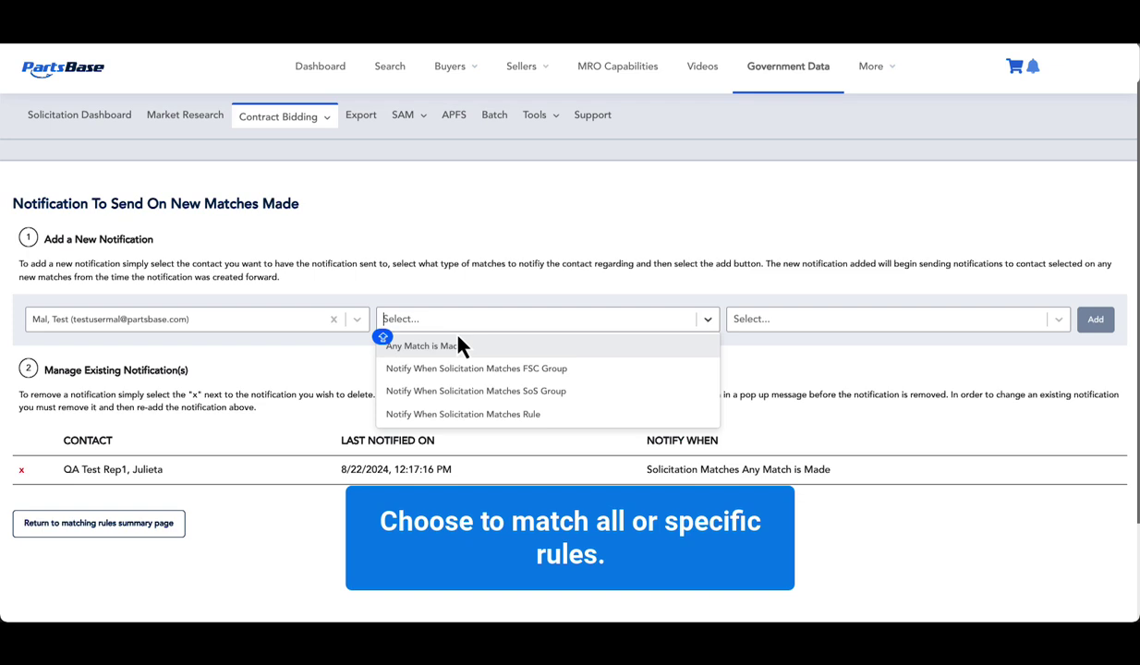
pyautogui.click(455, 350)
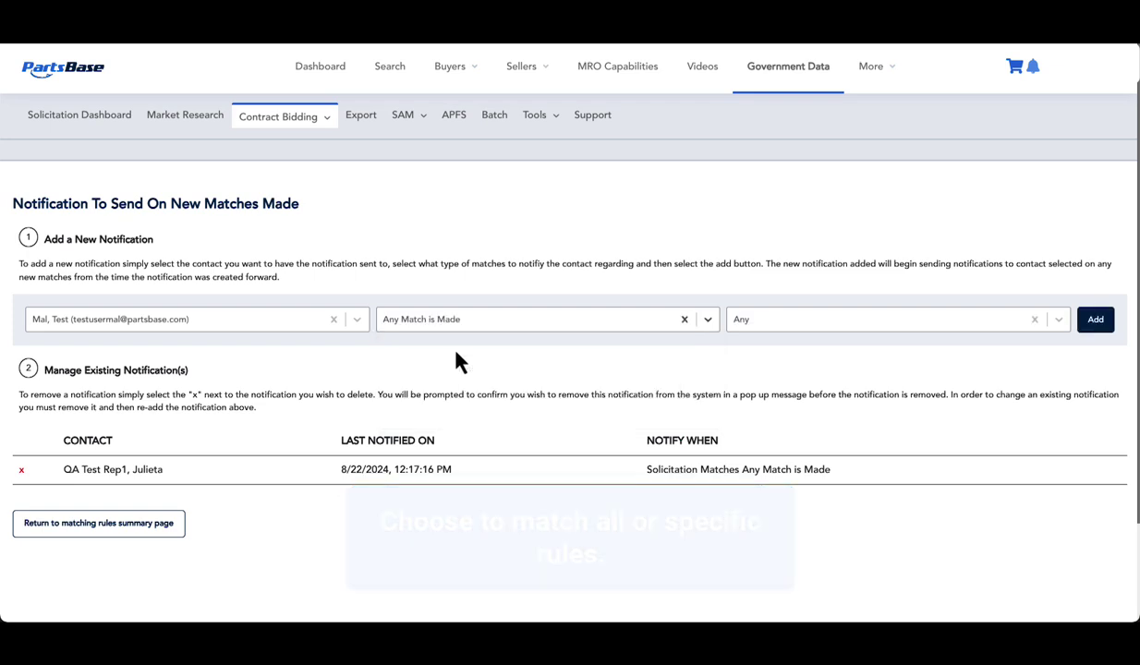
pyautogui.click(850, 323)
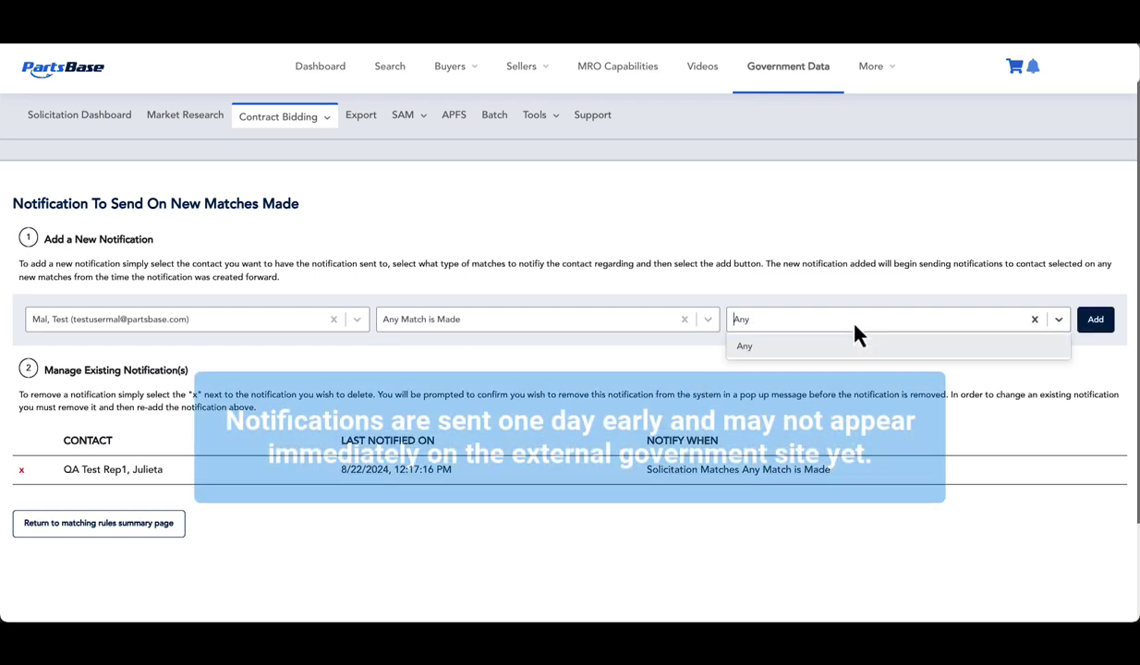
pyautogui.click(837, 359)
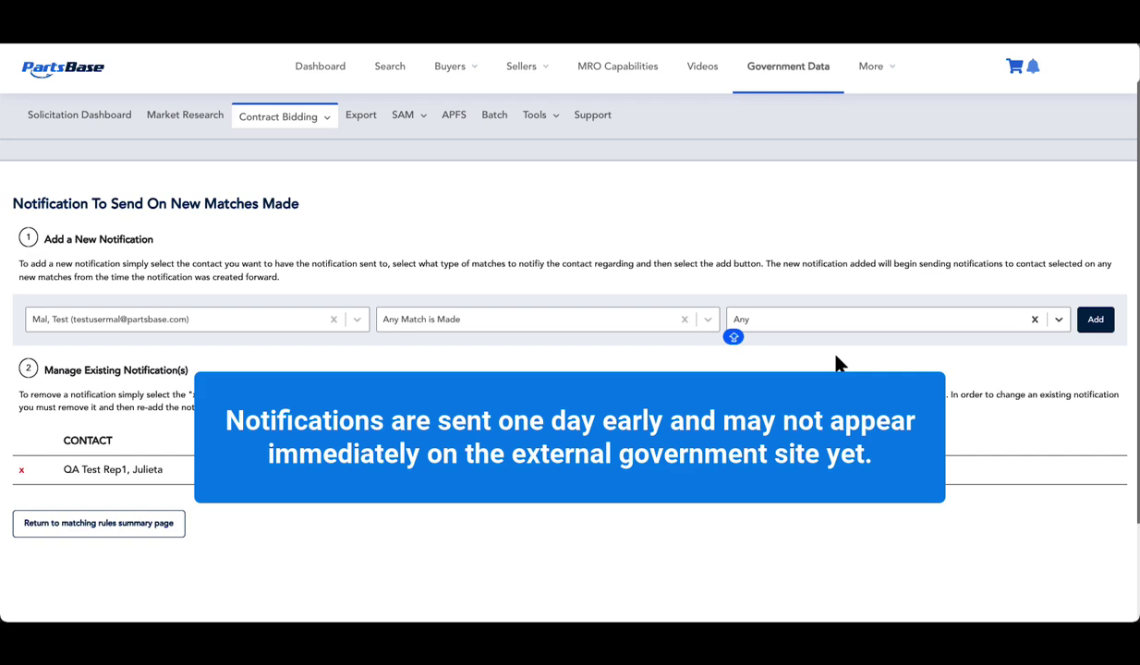
pyautogui.click(1096, 322)
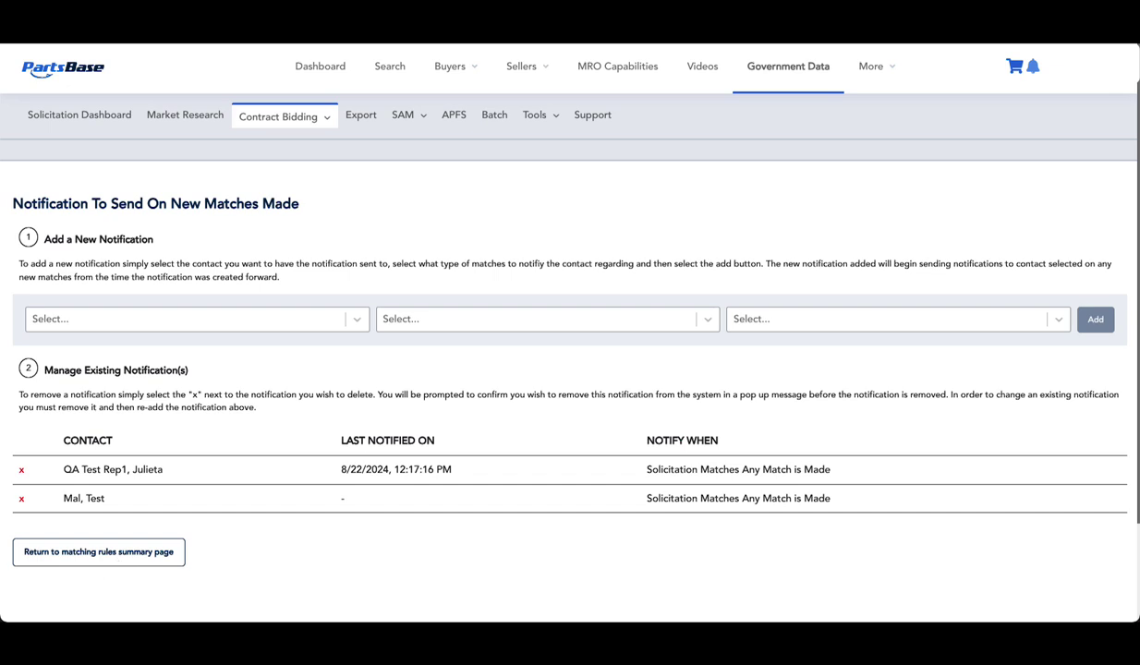
pyautogui.click(322, 120)
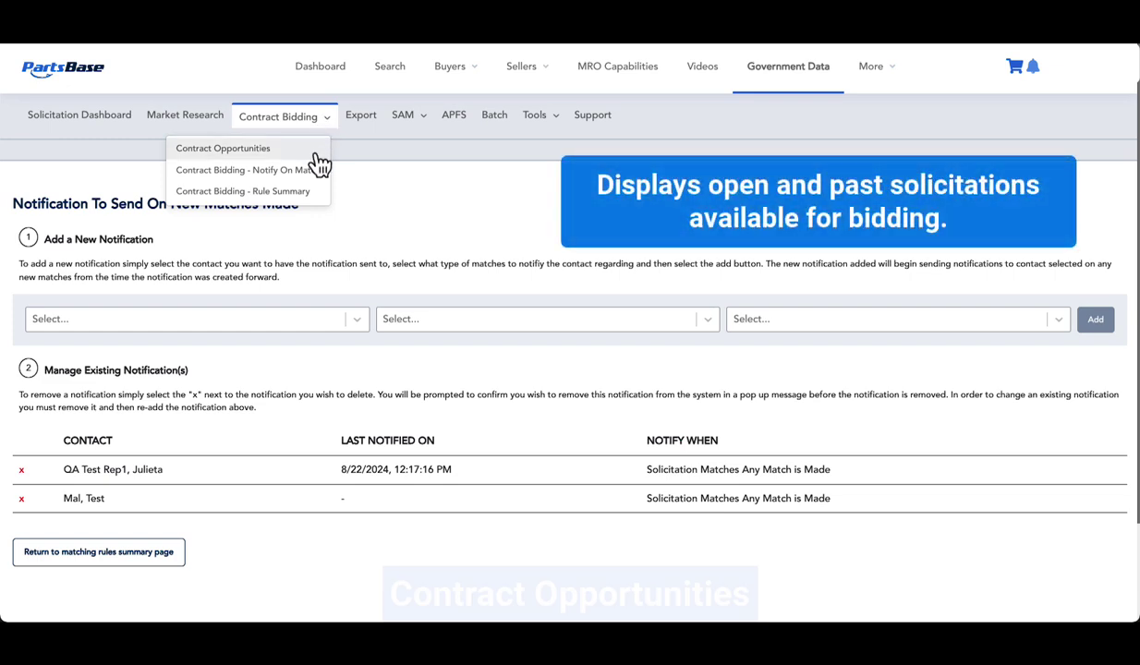
# Step: Open Contract Opportunities and show the Current Search of 20 matching solicitations
pyautogui.click(316, 167)
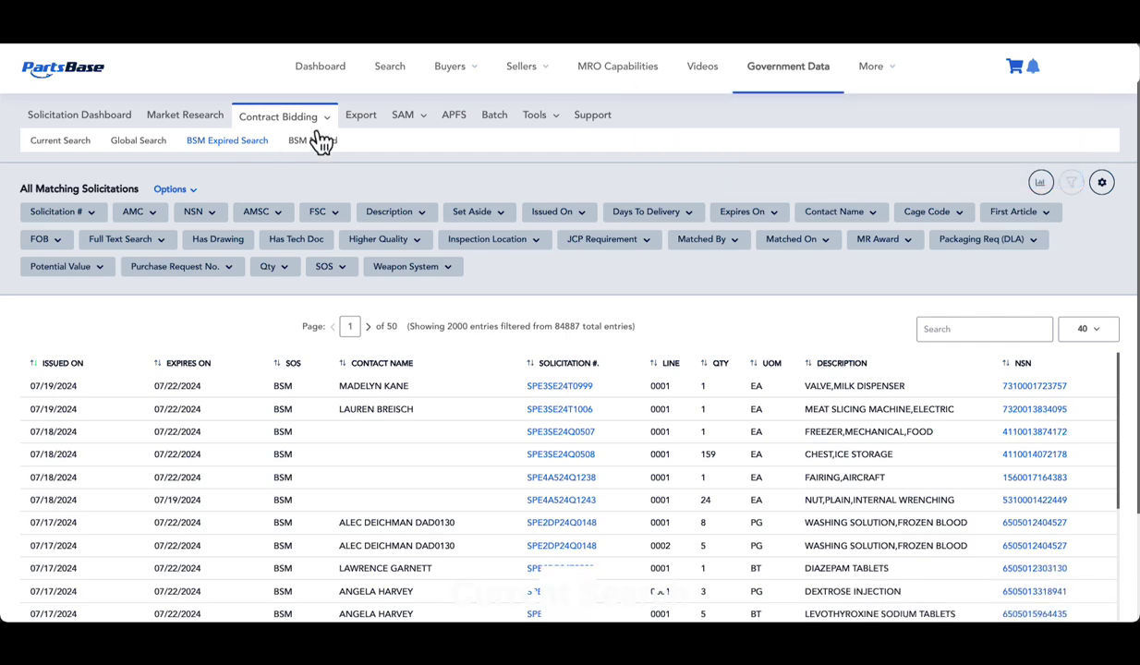
pyautogui.click(77, 148)
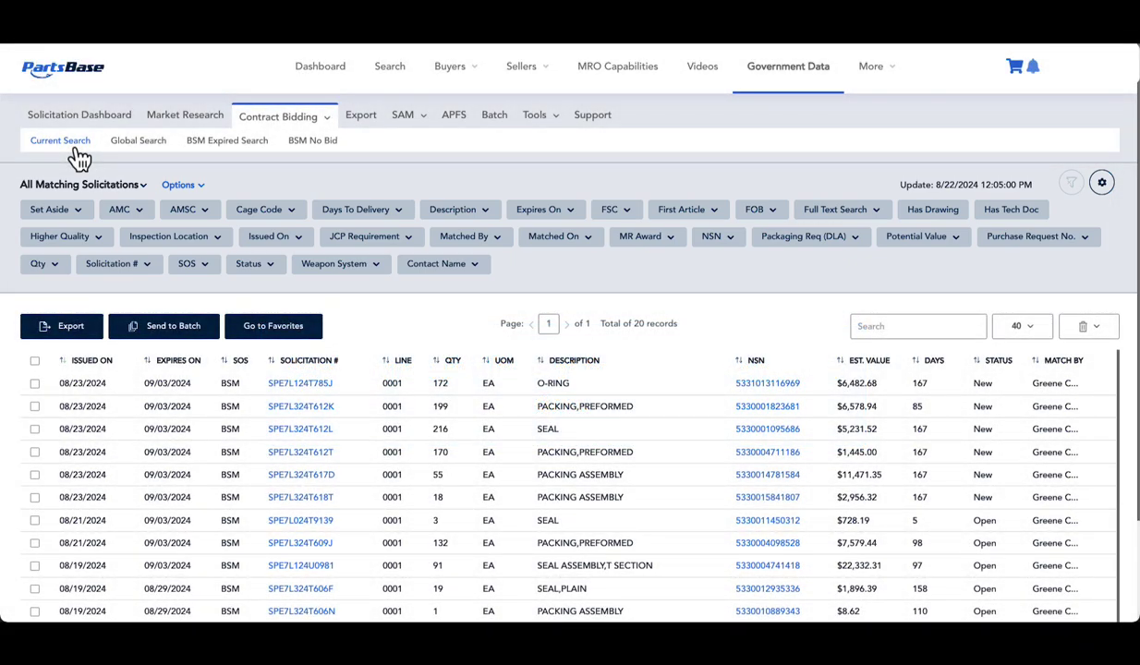
# Step: Filter the solicitations to Woman Owned set-asides
pyautogui.click(77, 218)
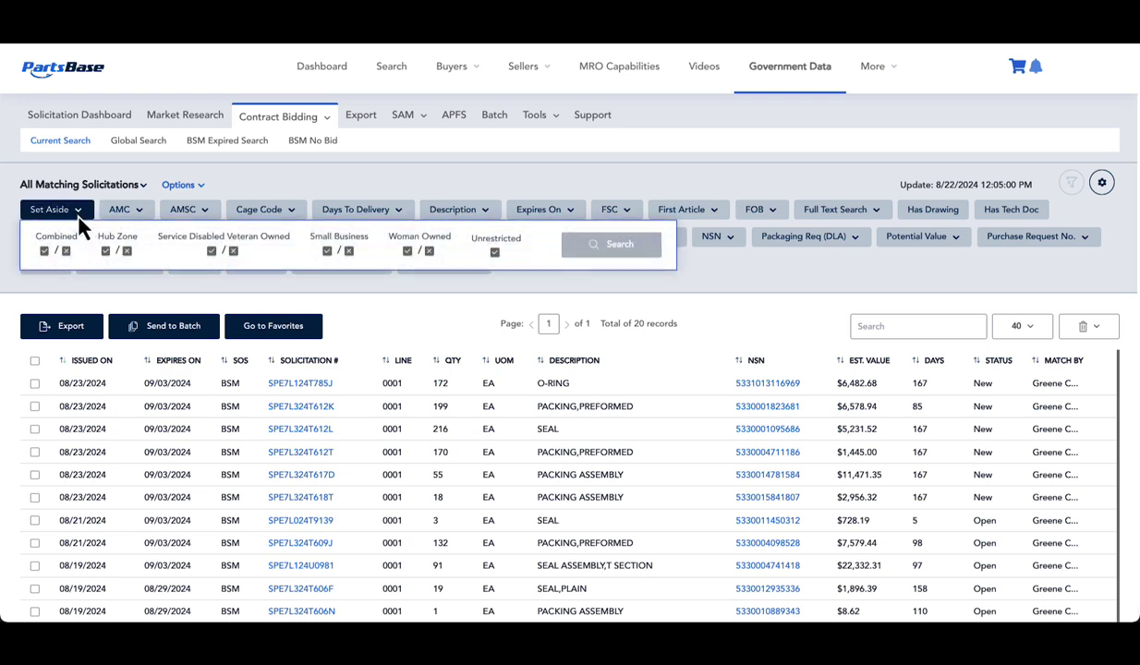
pyautogui.click(407, 252)
pyautogui.click(582, 248)
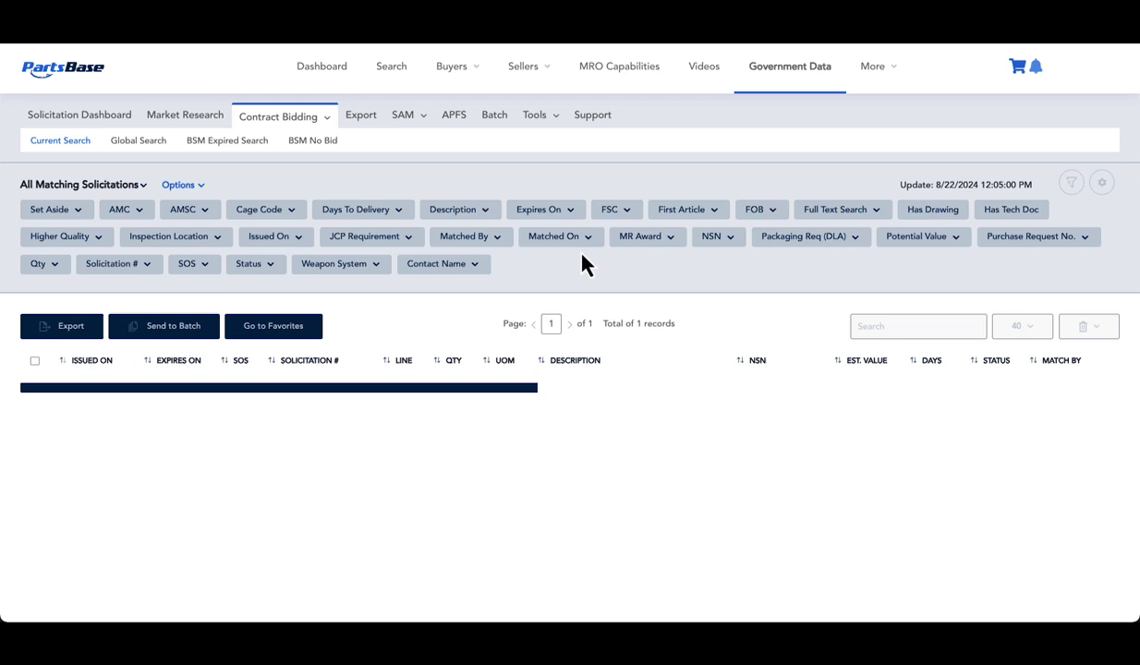
# Step: Add a Days To Delivery filter of greater than or equal to 70
pyautogui.click(369, 213)
pyautogui.click(244, 246)
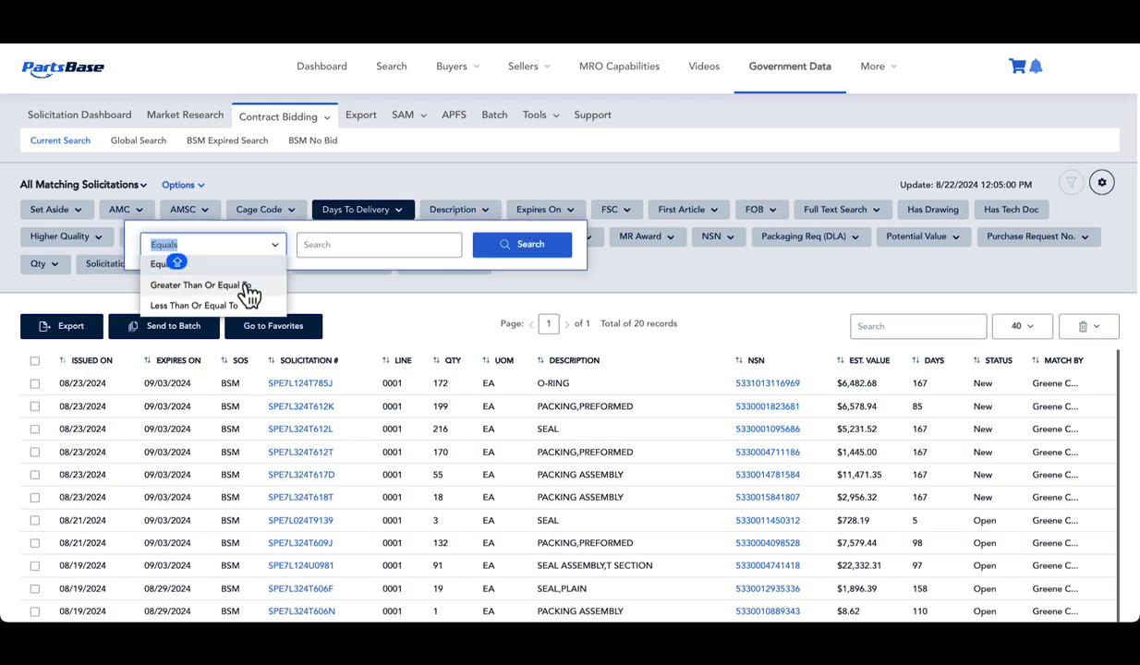
pyautogui.click(250, 294)
pyautogui.click(325, 250)
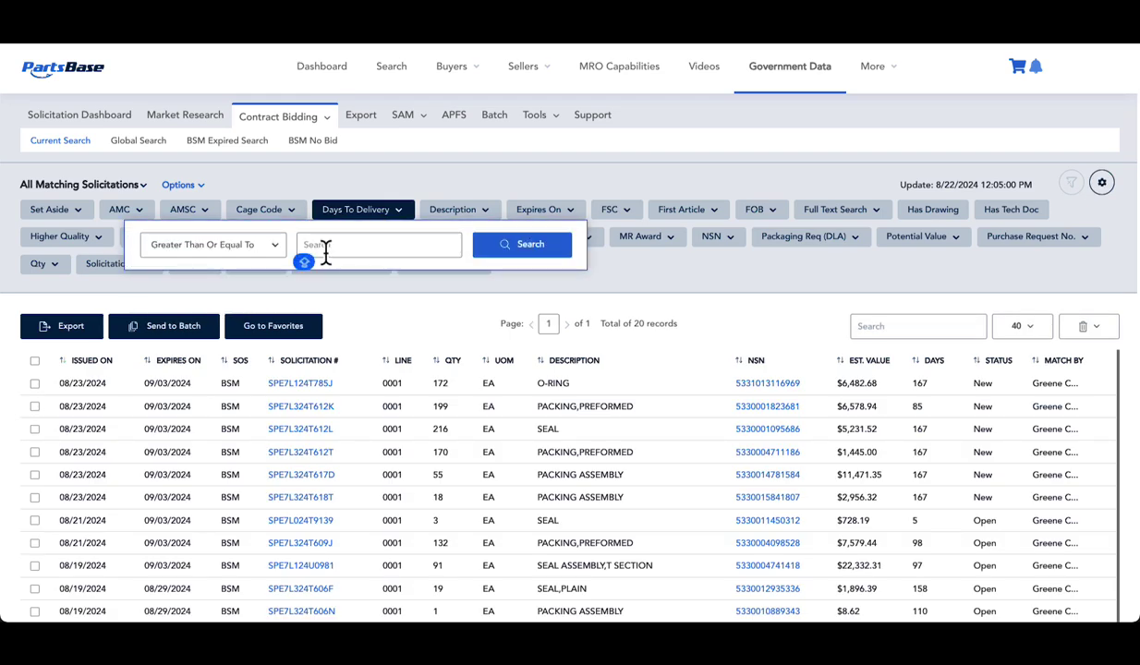
pyautogui.write('70')
pyautogui.click(563, 254)
# Step: Add a Qty filter of greater than or equal to 50
pyautogui.click(44, 265)
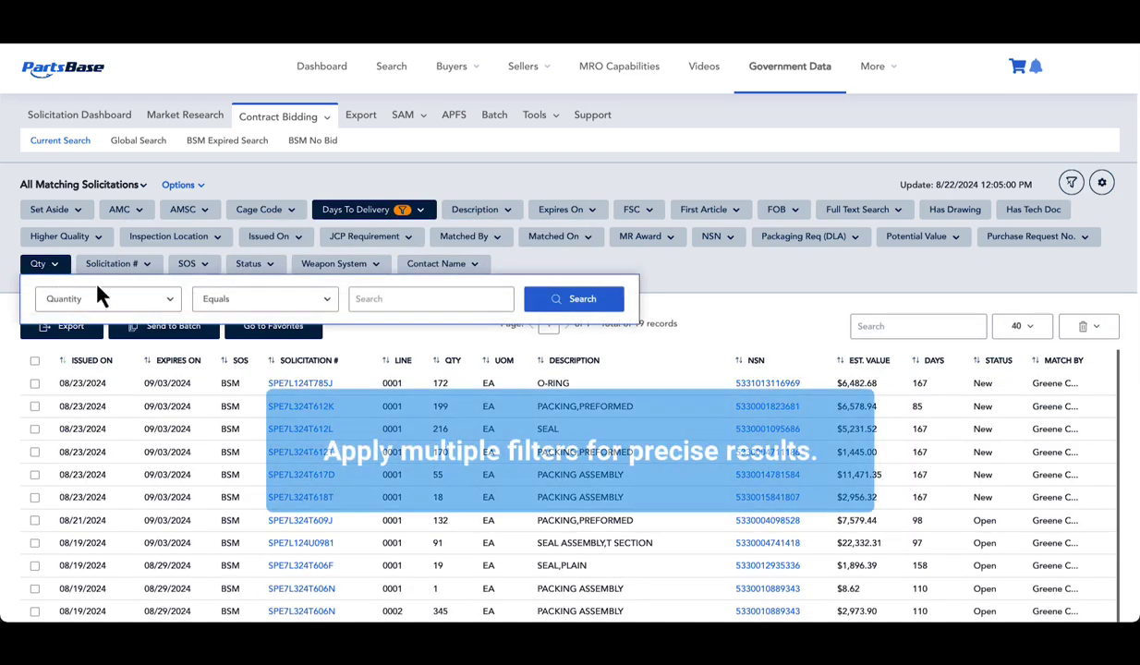
pyautogui.click(288, 302)
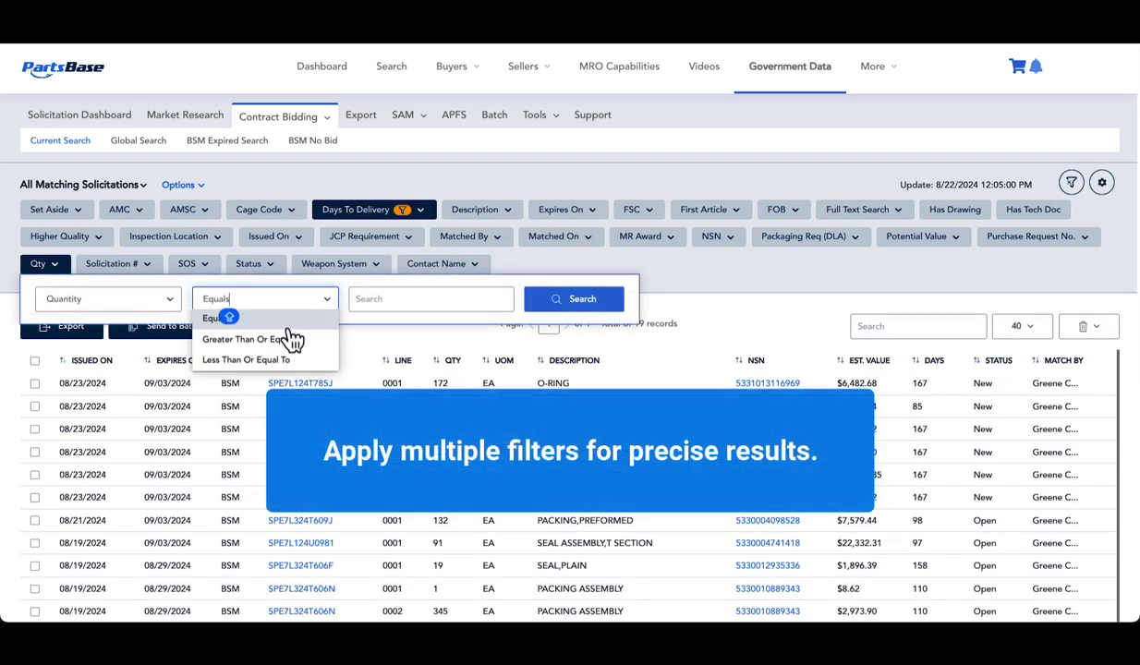
pyautogui.click(278, 340)
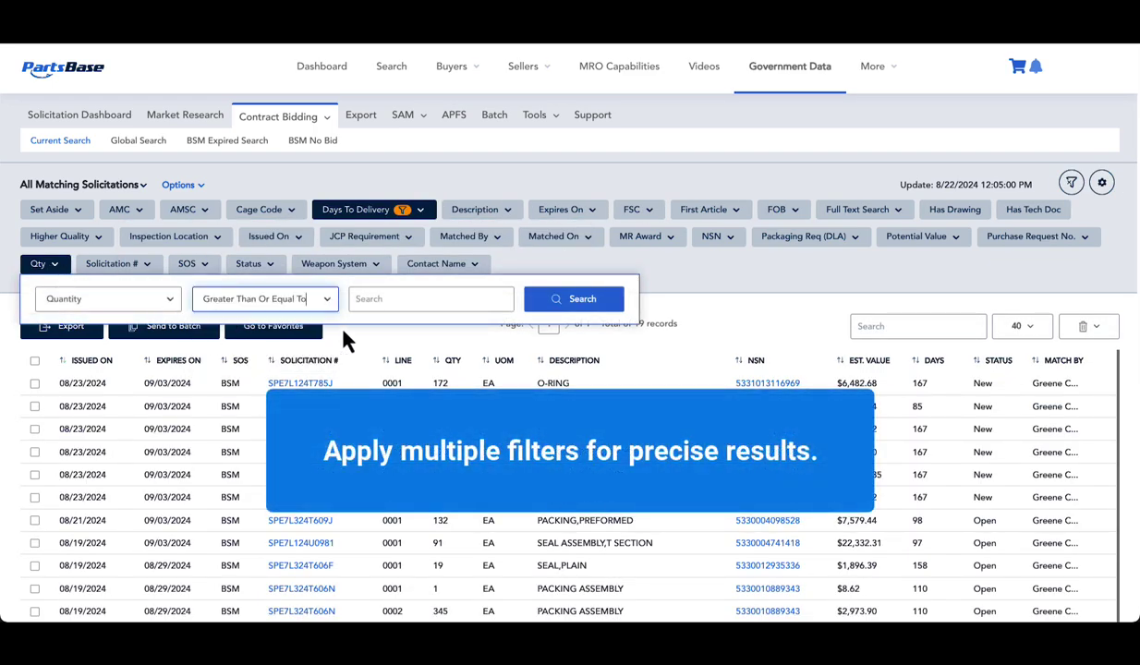
pyautogui.click(431, 300)
pyautogui.write('50')
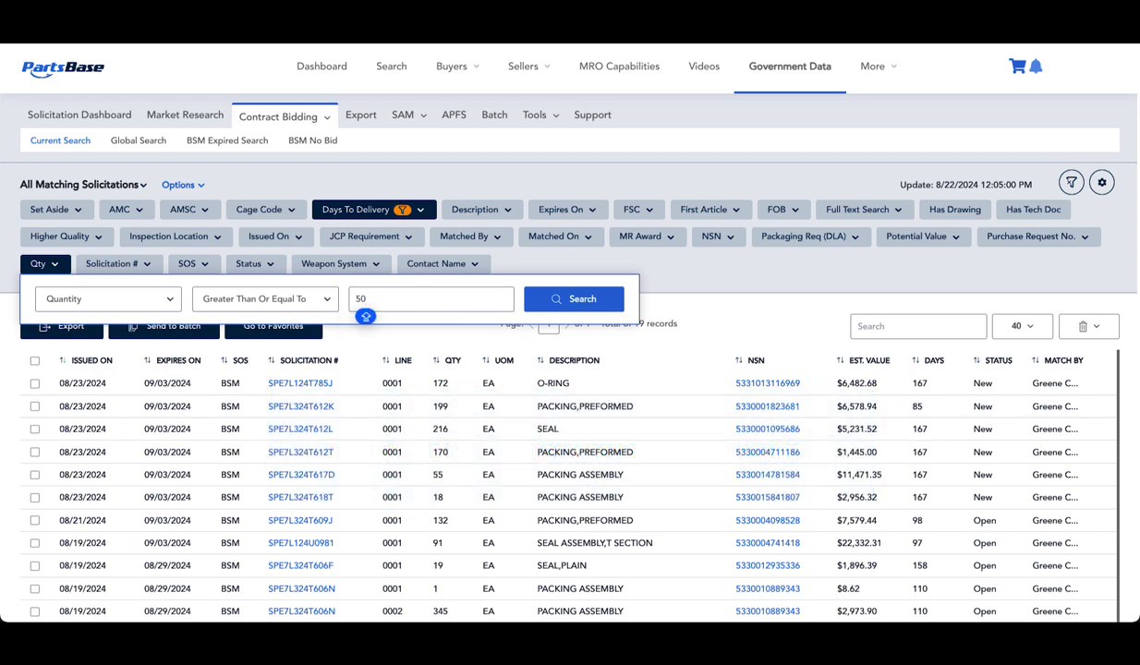
pyautogui.click(608, 309)
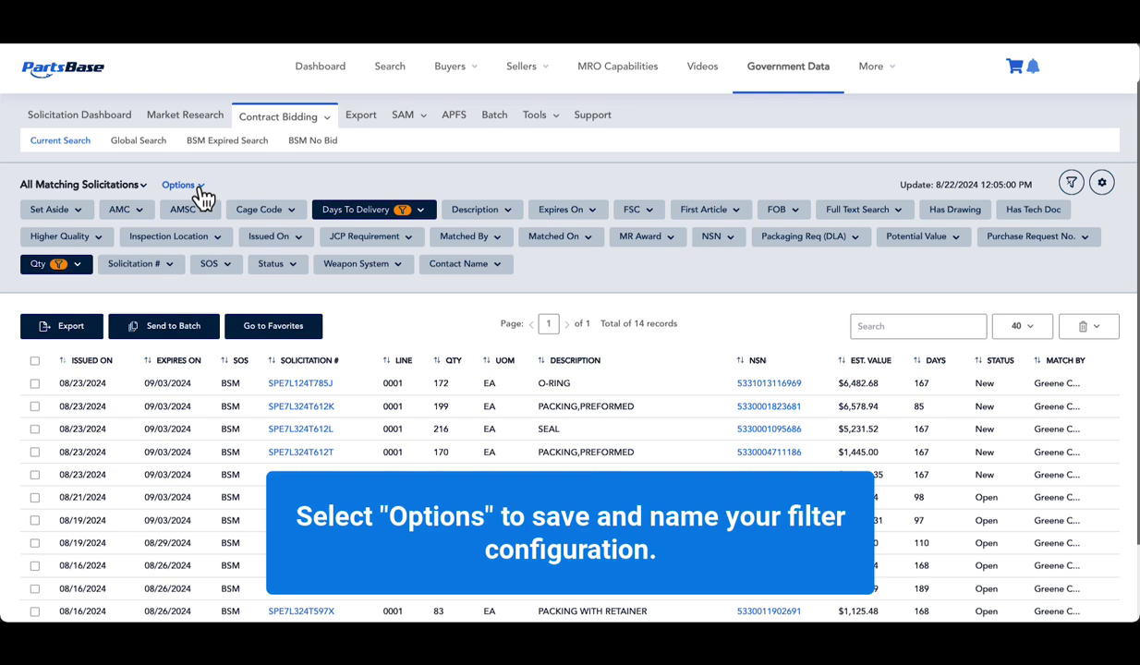
# Step: Save the stacked filters as the fast filter 'Days to Deliver over 70 days'
pyautogui.click(202, 192)
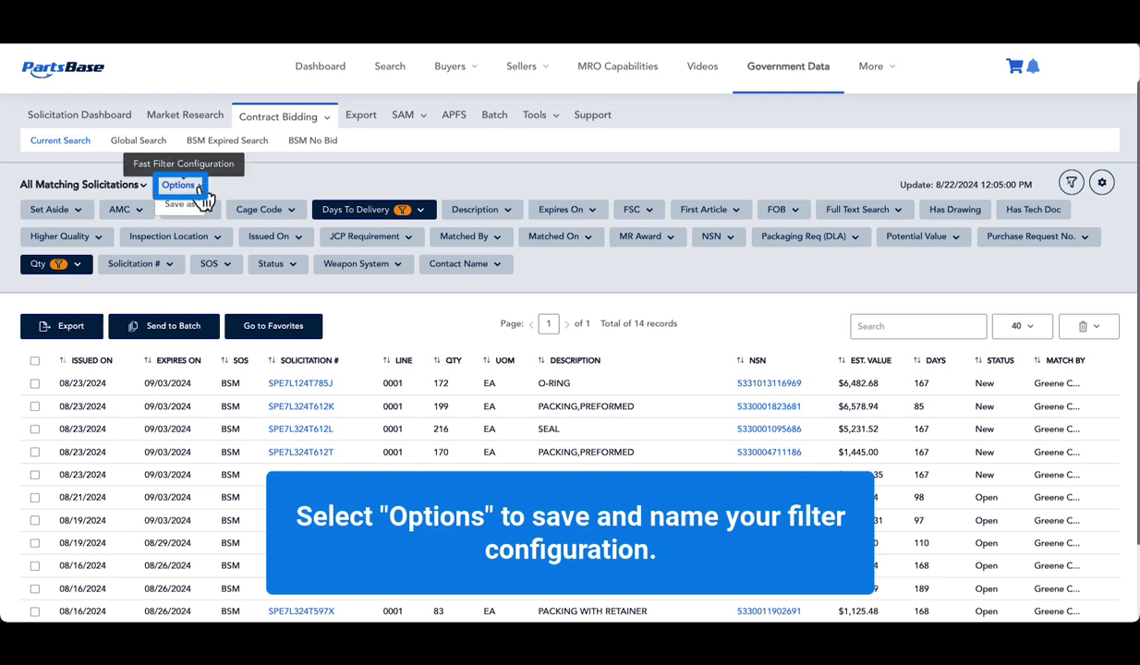
pyautogui.click(197, 204)
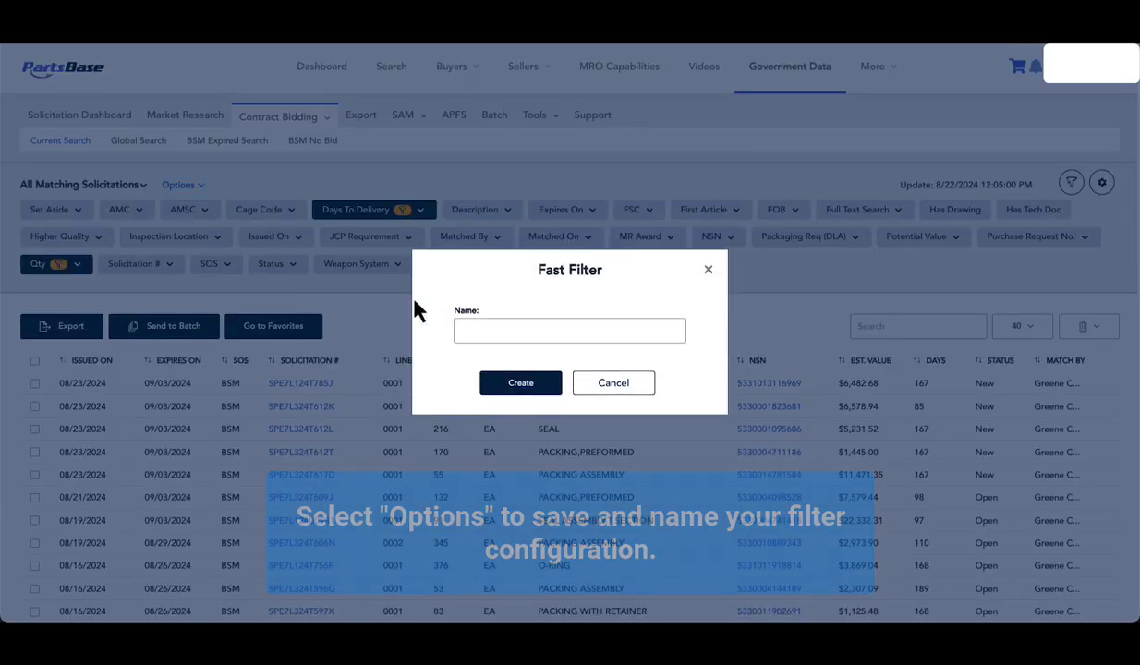
pyautogui.write('Days to Deliver over')
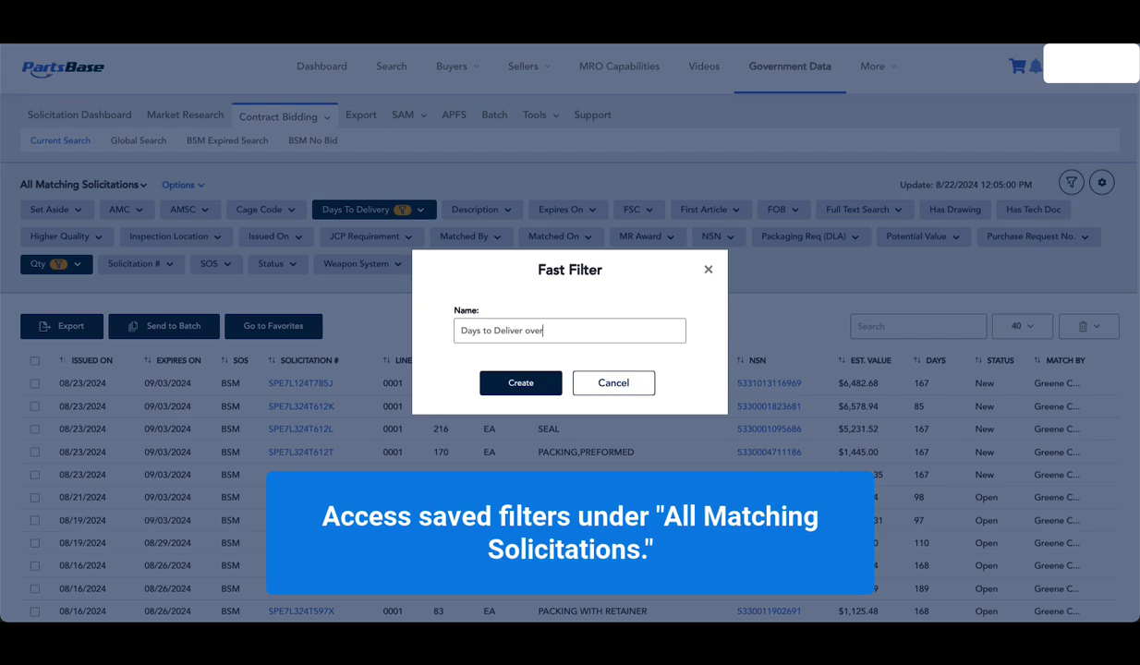
pyautogui.write(' 70 days')
pyautogui.click(520, 383)
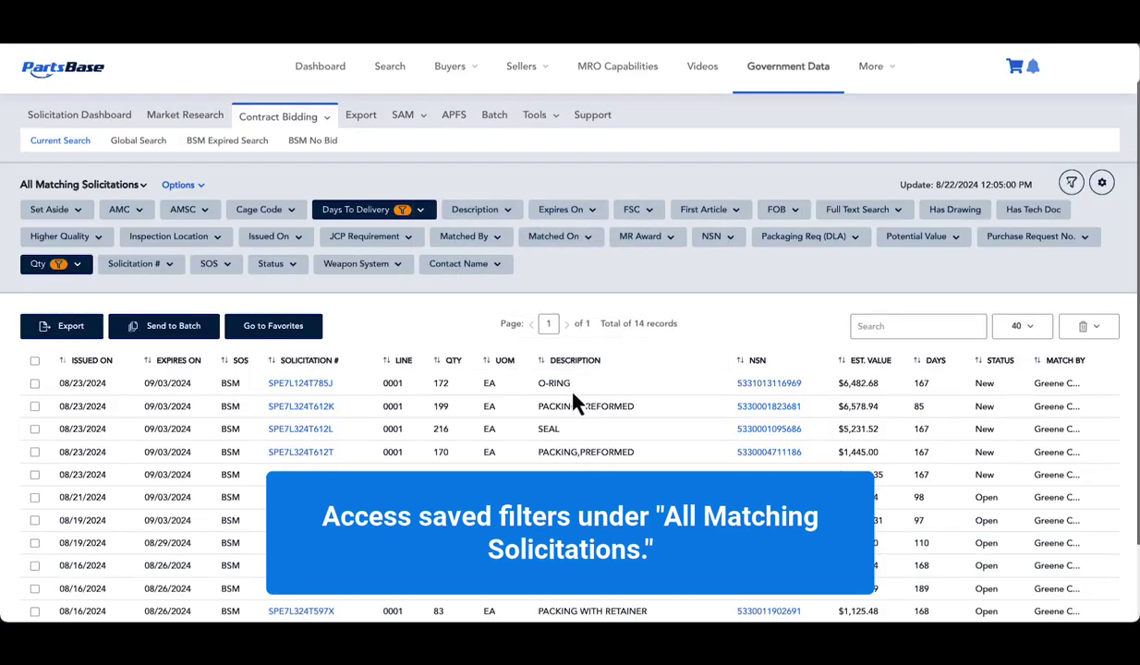
pyautogui.click(118, 187)
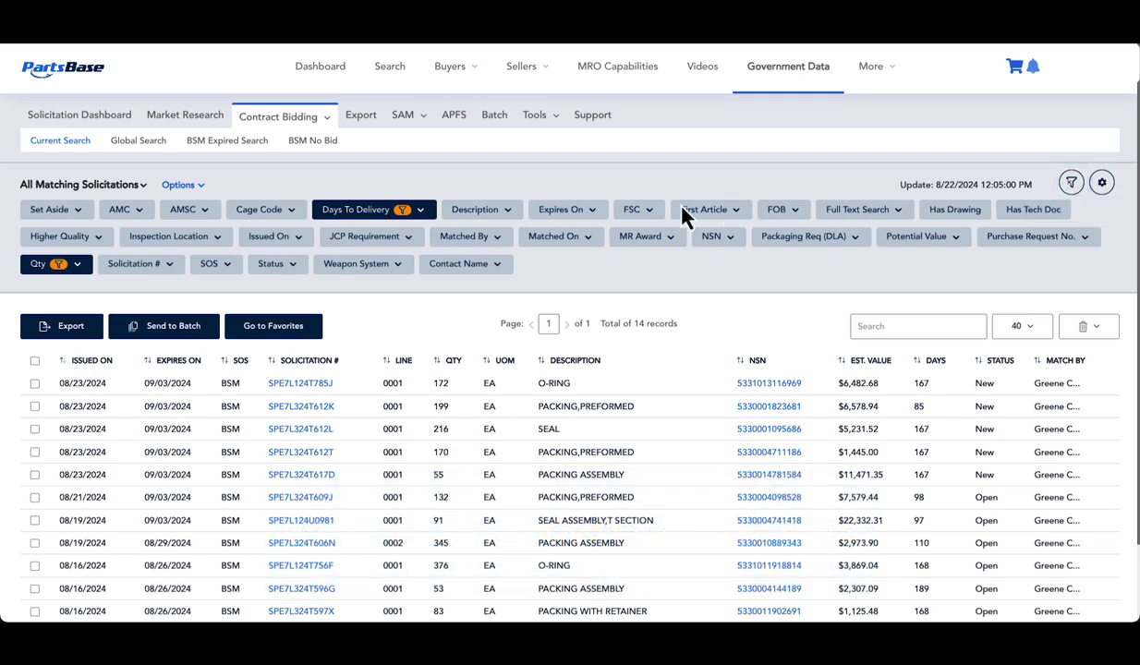
# Step: Clear the Days To Delivery filter and bring up the filter and grid column settings
pyautogui.moveTo(402, 212)
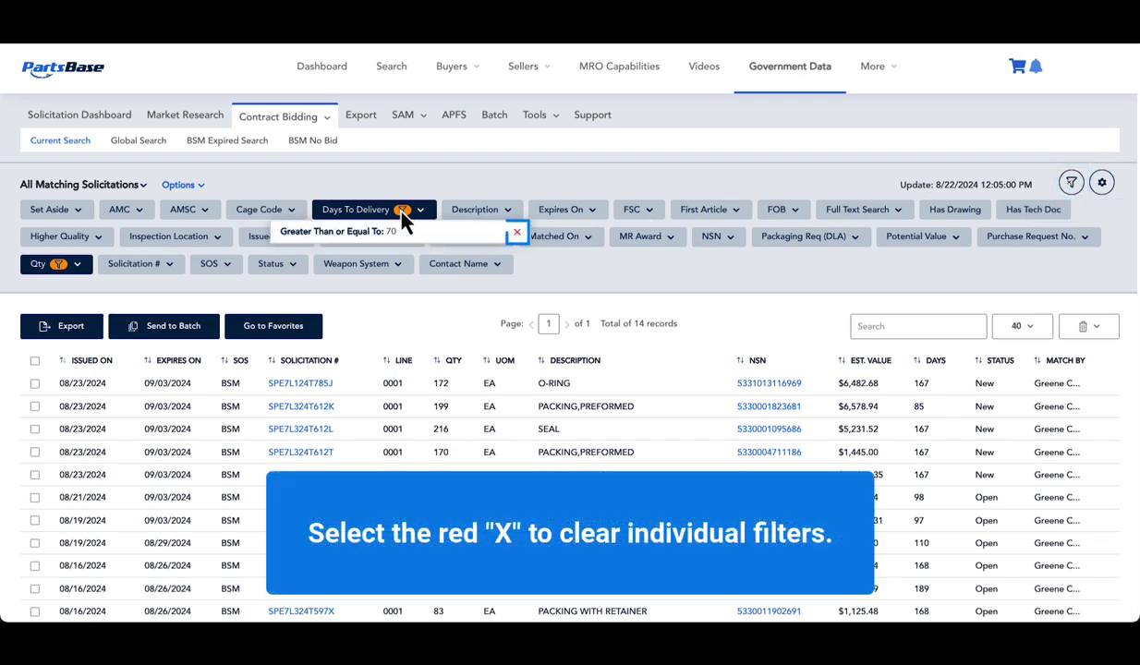
pyautogui.click(519, 234)
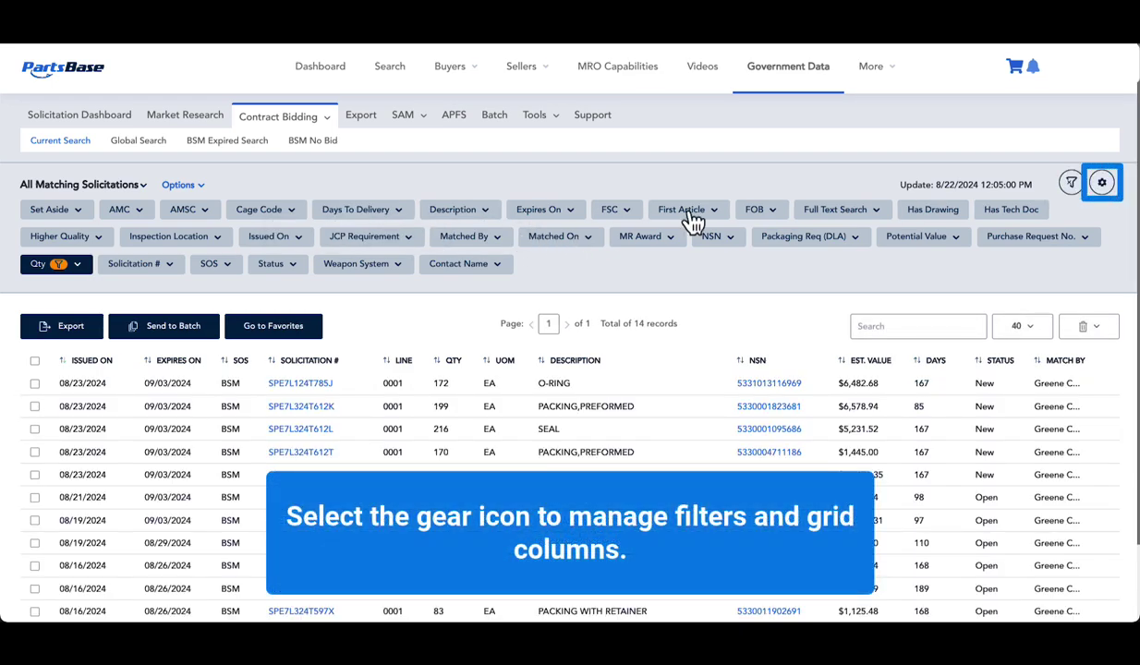
pyautogui.click(1102, 183)
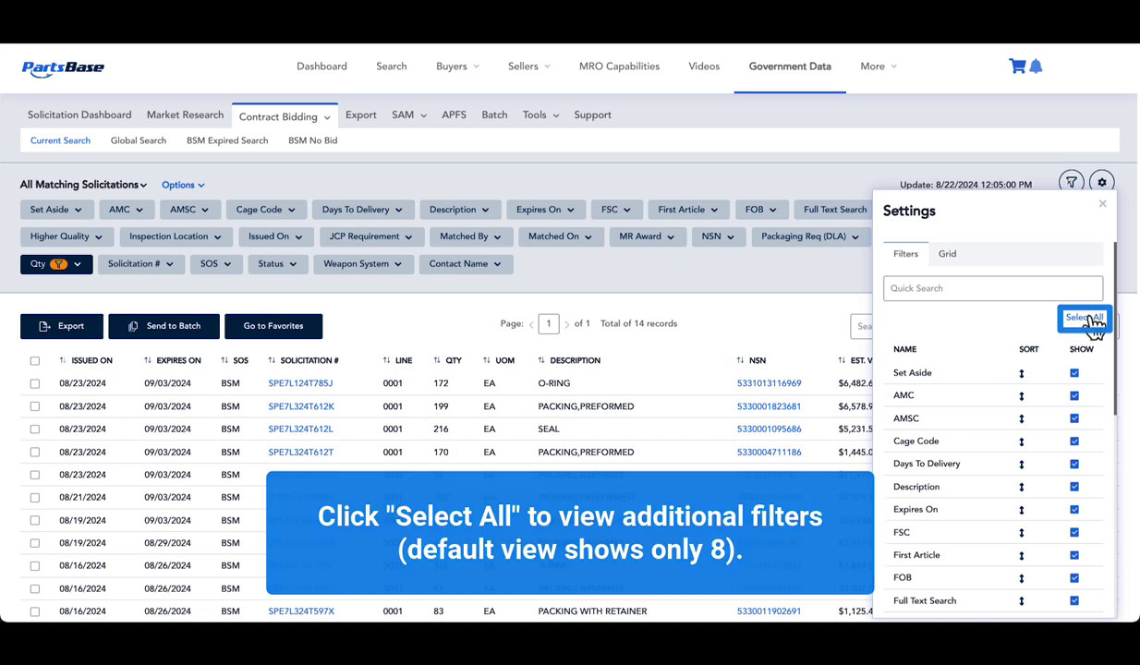
# Step: Delete the checked solicitations from the results
pyautogui.click(1103, 206)
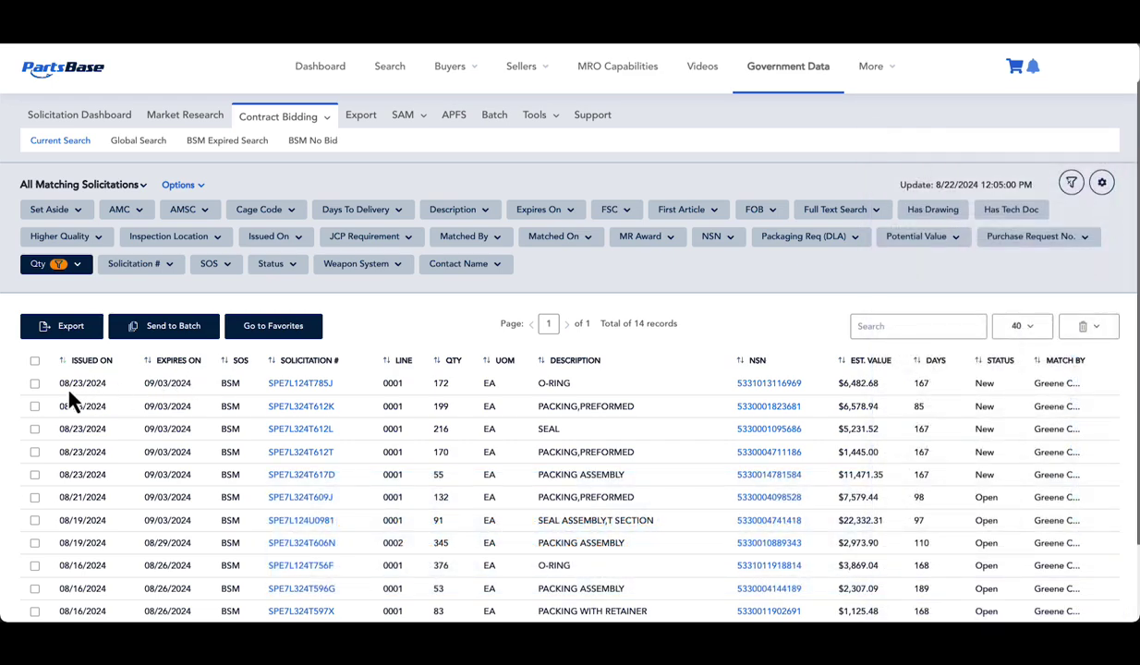
pyautogui.click(35, 430)
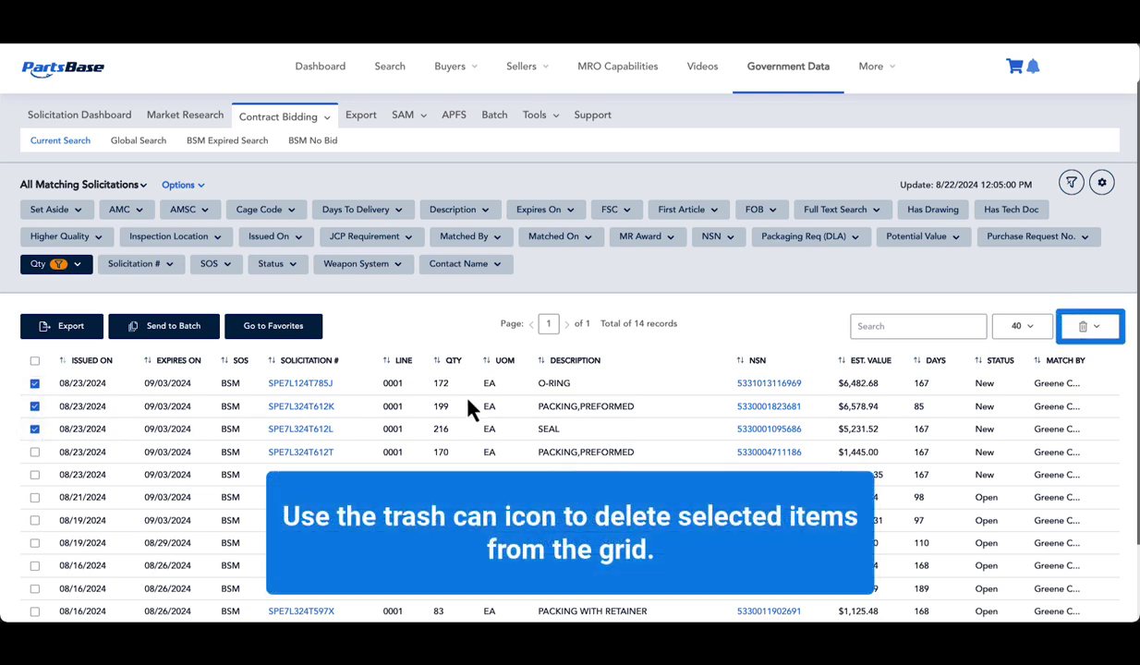
pyautogui.click(1091, 328)
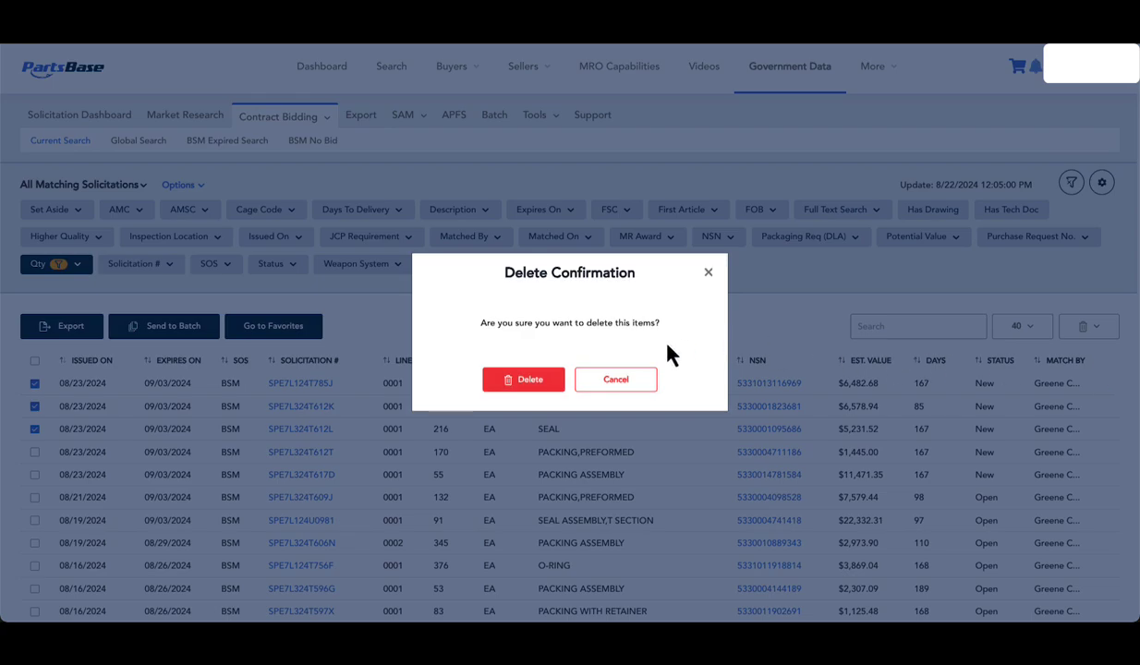
pyautogui.click(496, 388)
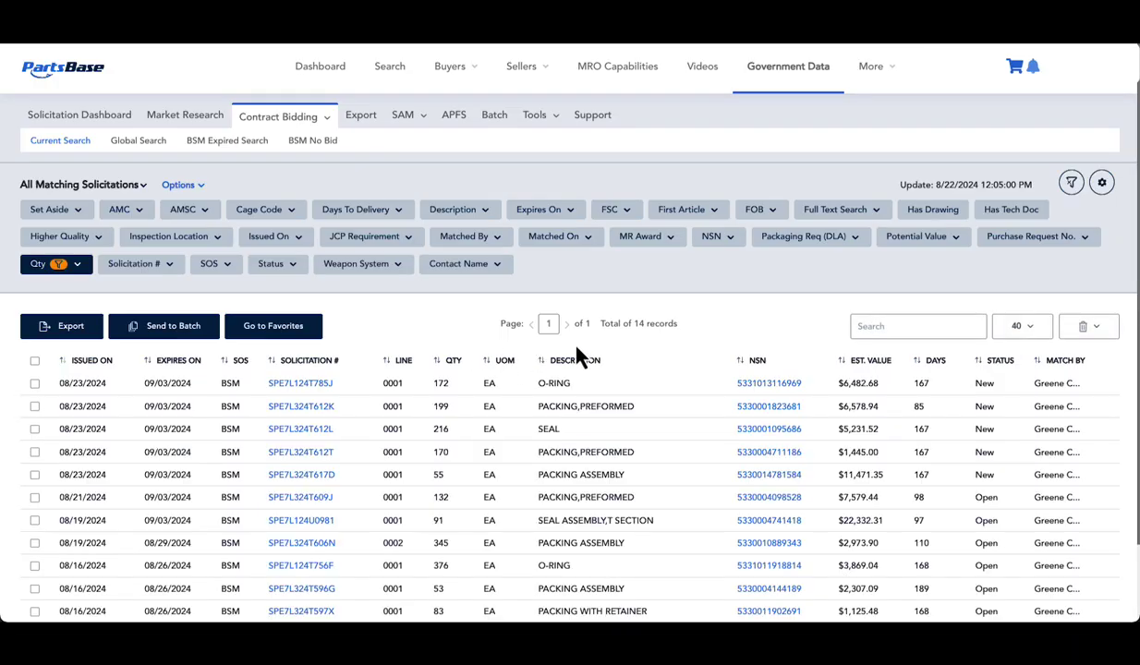
# Step: Review the deleted solicitations list, then return to the 14 matching results
pyautogui.click(1092, 329)
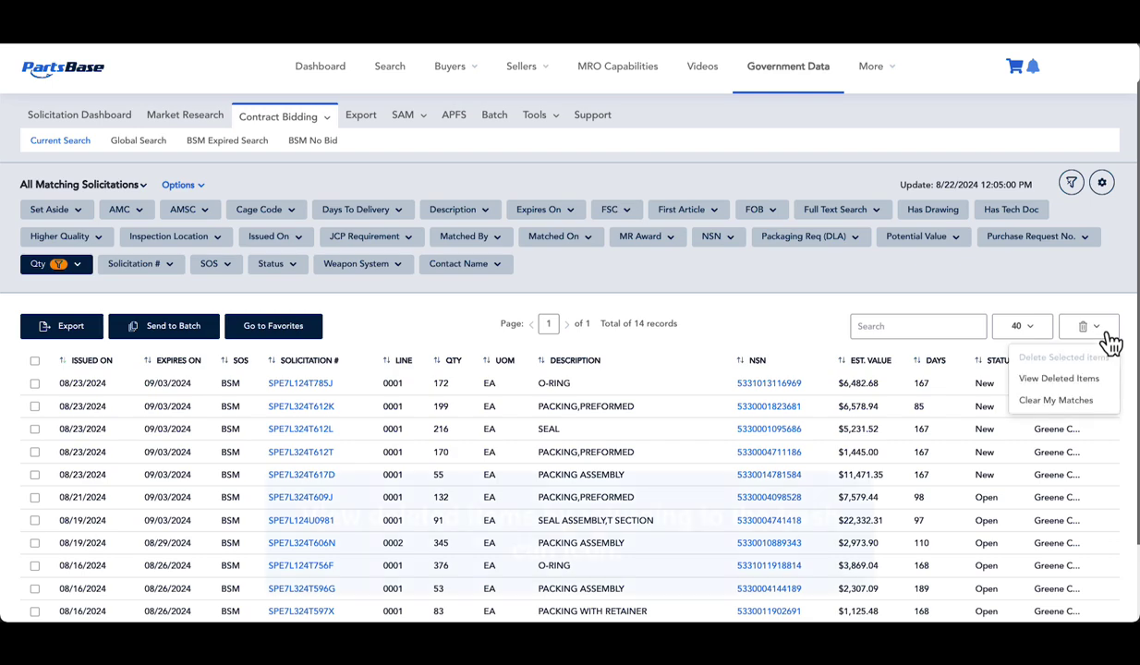
pyautogui.click(1077, 379)
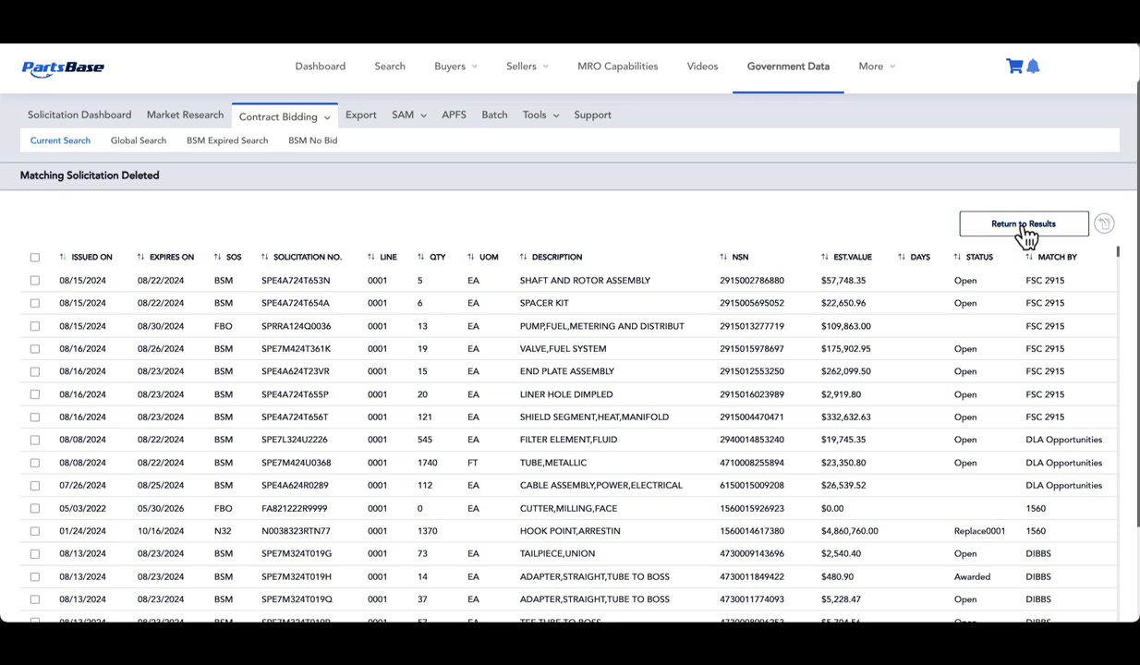
pyautogui.click(1024, 225)
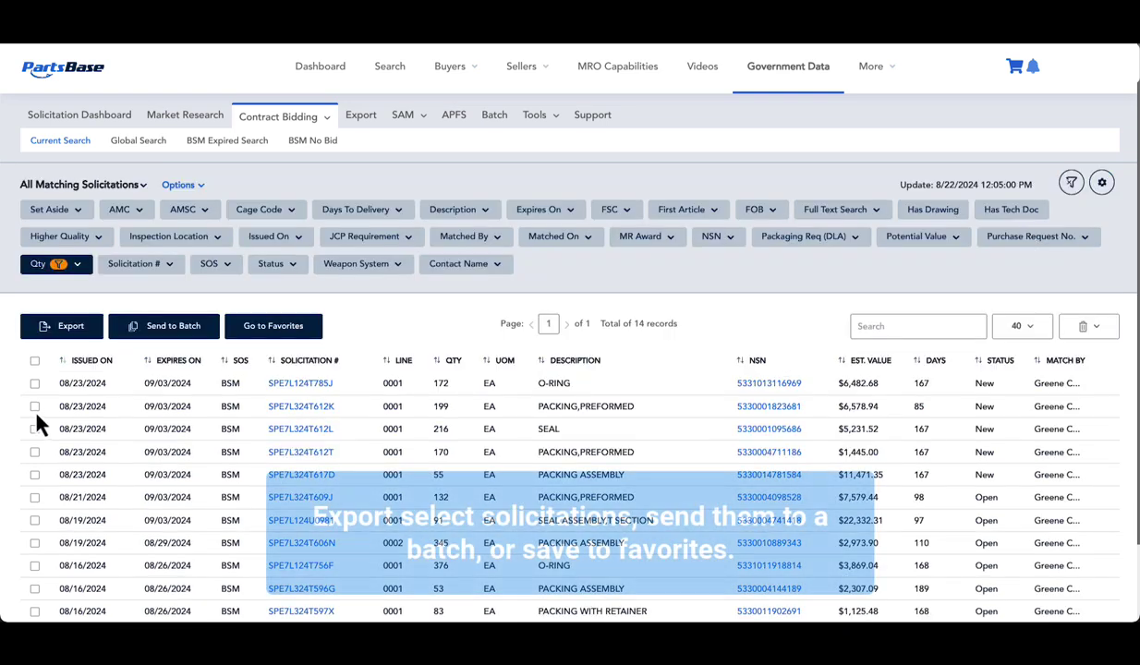
# Step: Check solicitation rows for a total of three, export them, then cancel the batch column choice
pyautogui.click(34, 407)
pyautogui.click(34, 429)
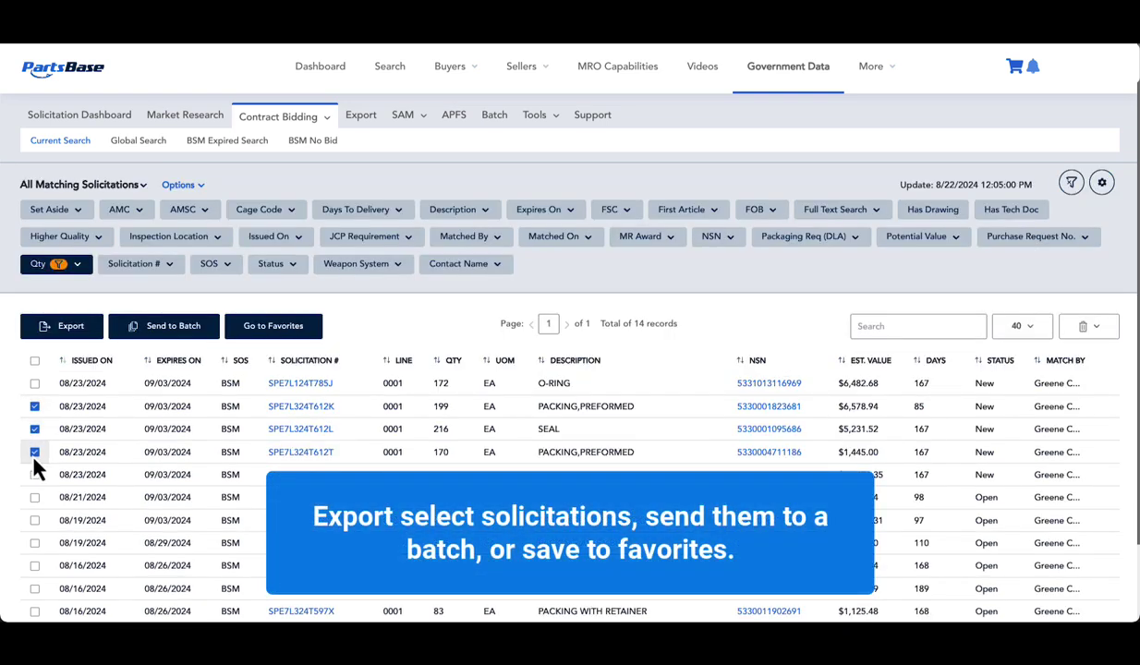
pyautogui.click(76, 326)
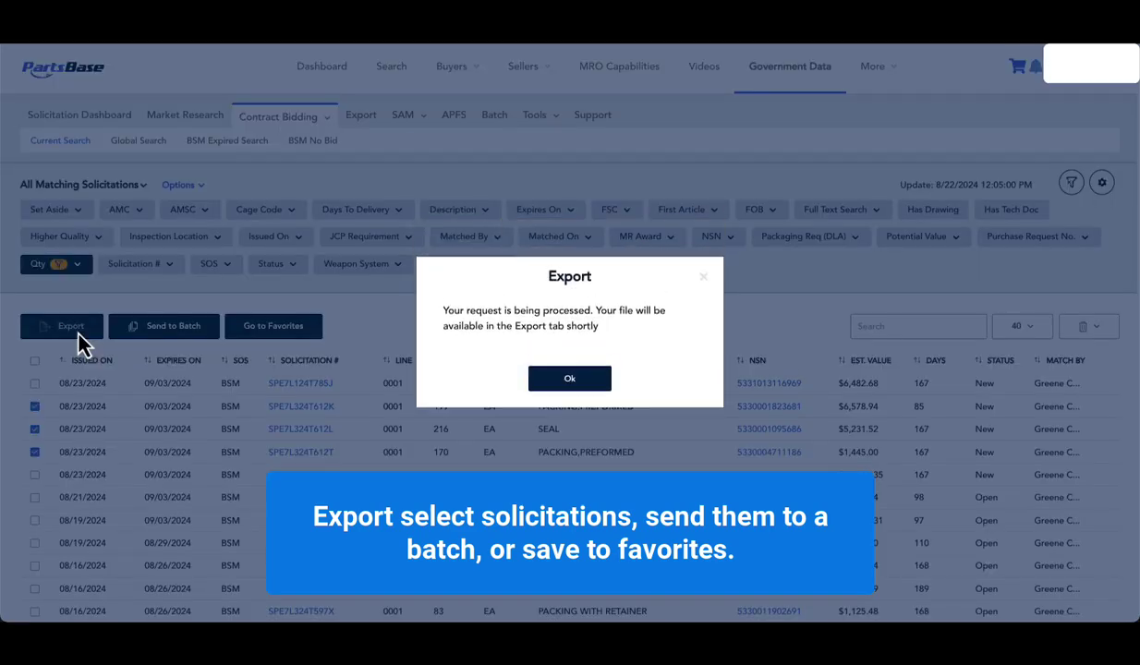
pyautogui.press('Return')
pyautogui.click(132, 336)
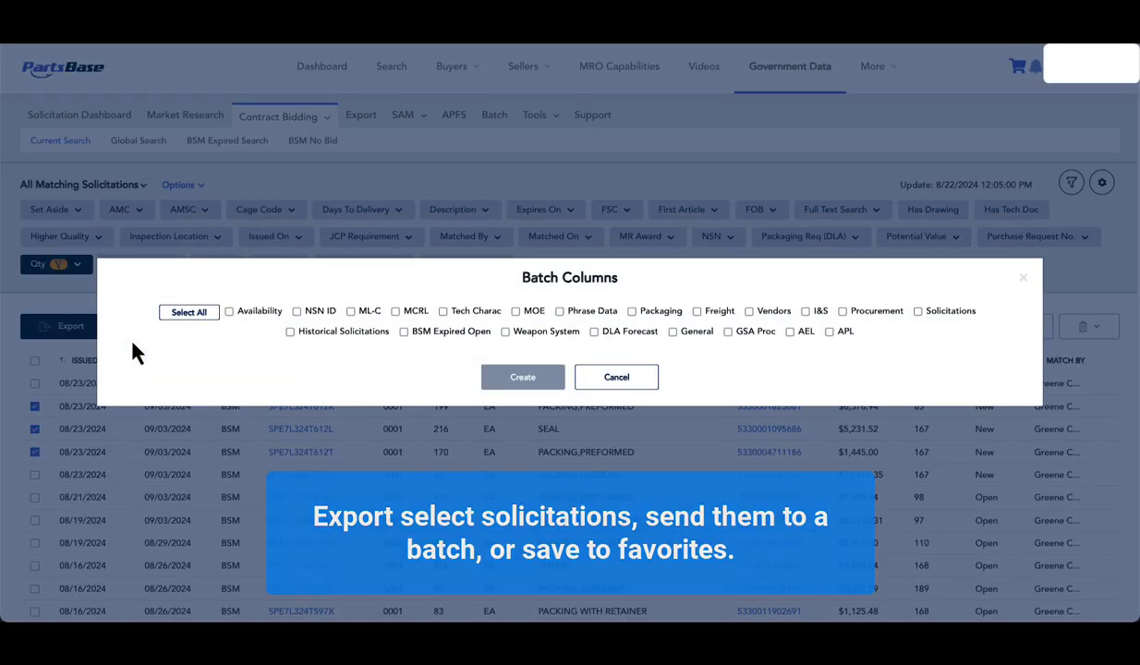
pyautogui.press('Escape')
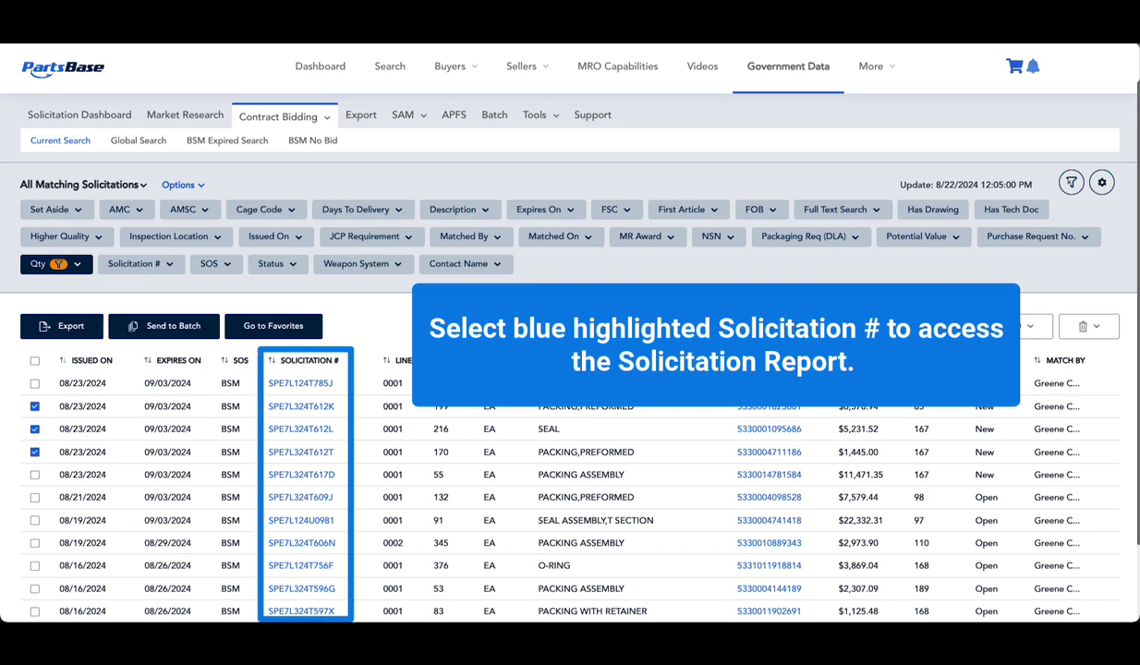
# Step: Open the SPE7L124T785J report, view the actual solicitation, and close its print preview
pyautogui.click(317, 386)
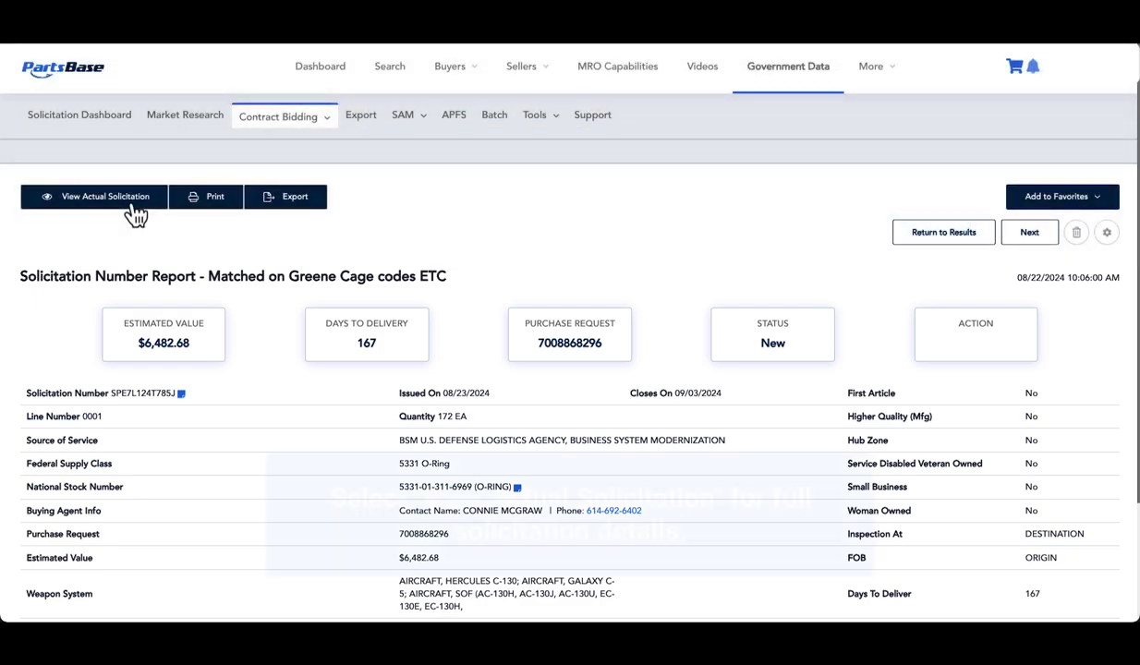
pyautogui.click(136, 211)
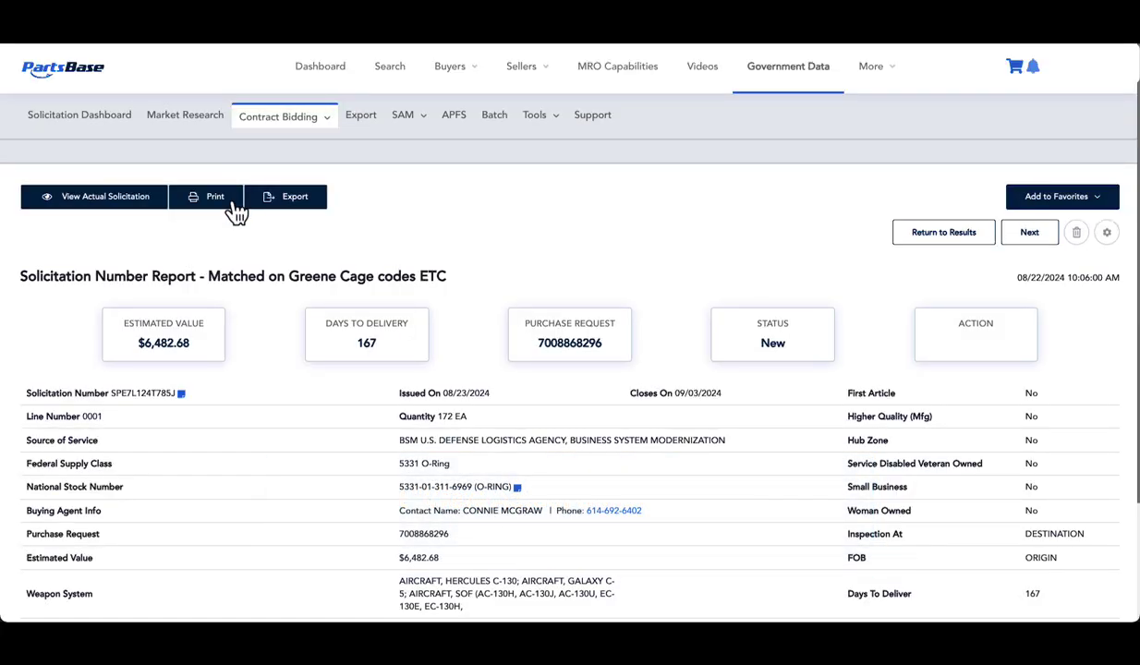
pyautogui.click(232, 205)
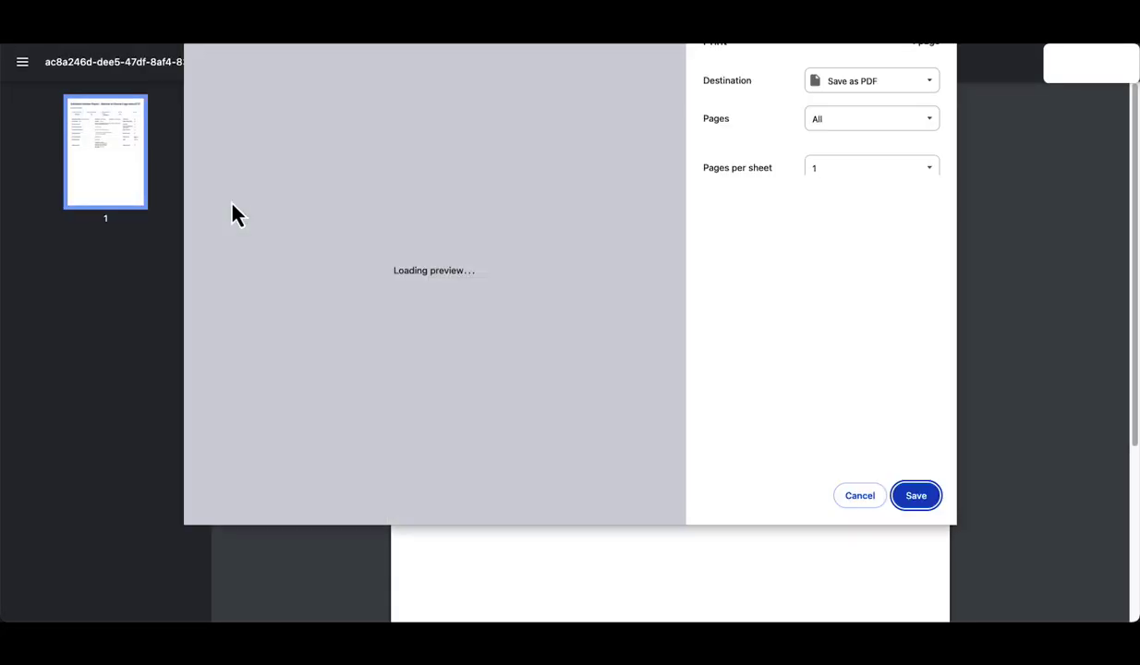
pyautogui.press('Escape')
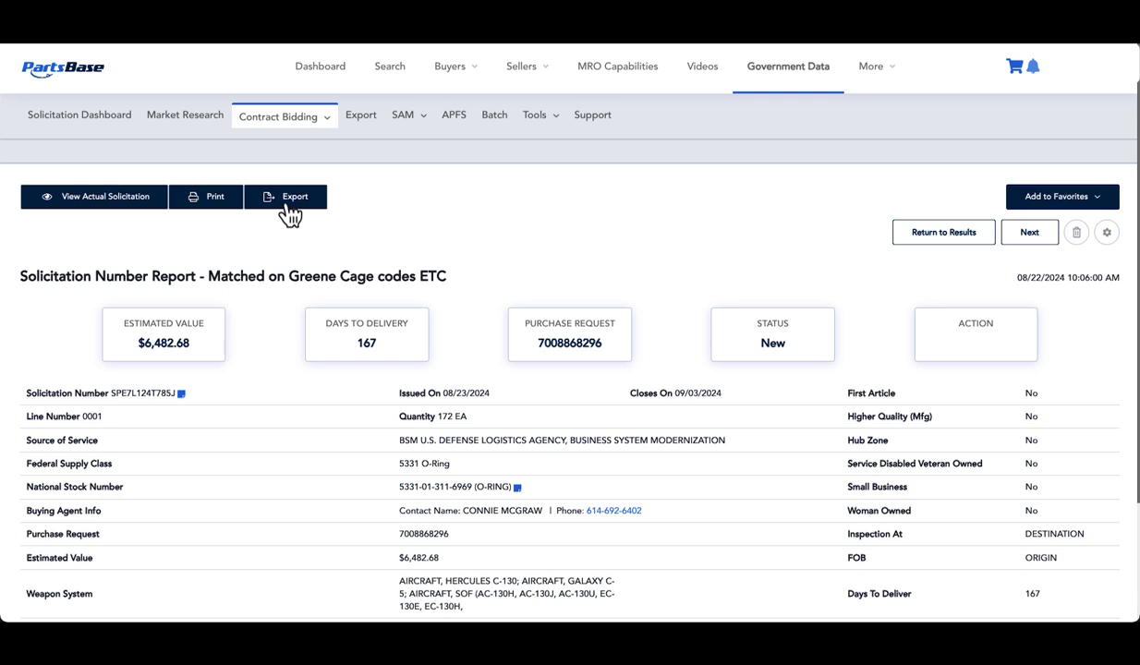
# Step: Favorite SPE7L124T785J without a note, then advance to the SPE7L324T612K report
pyautogui.click(1103, 207)
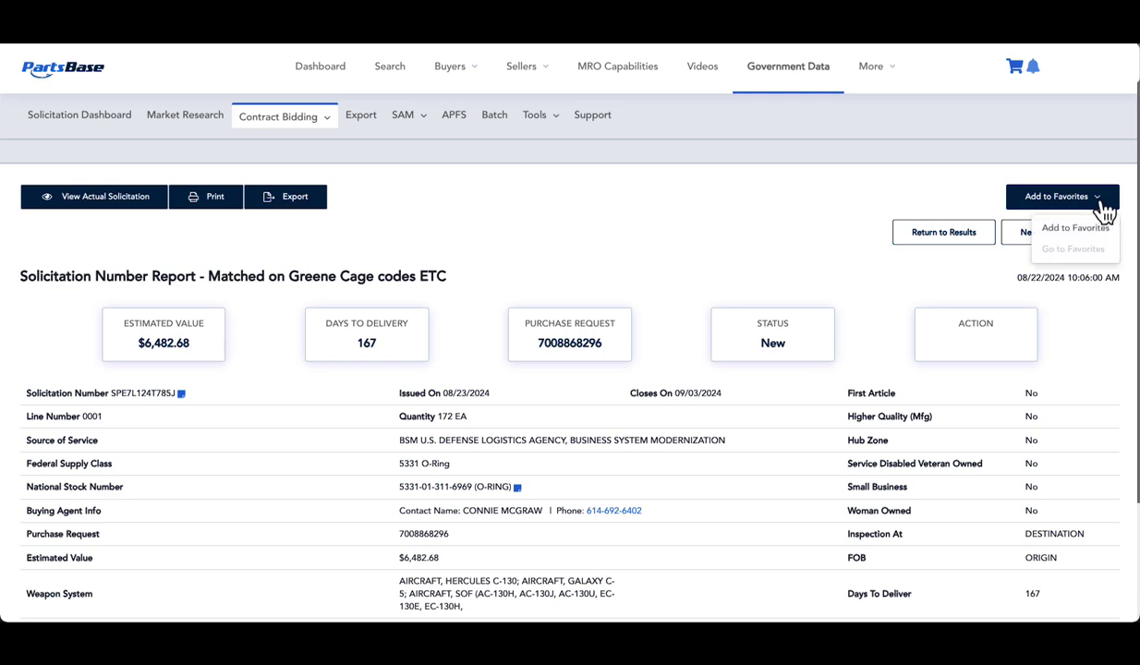
pyautogui.click(1099, 228)
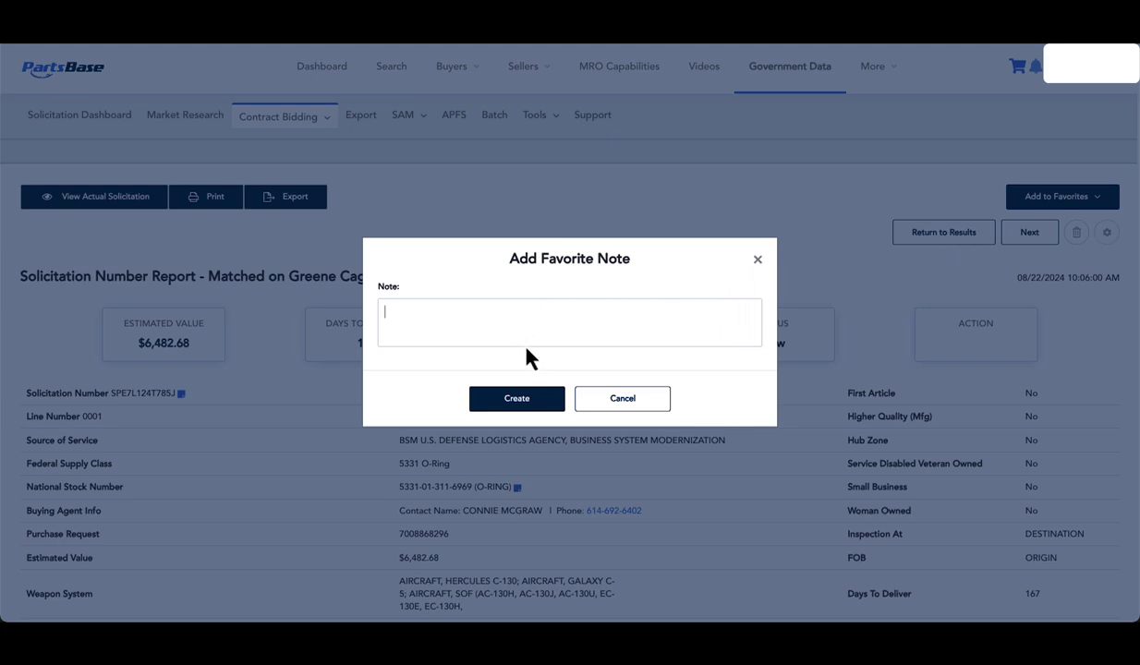
pyautogui.click(517, 398)
pyautogui.click(1029, 231)
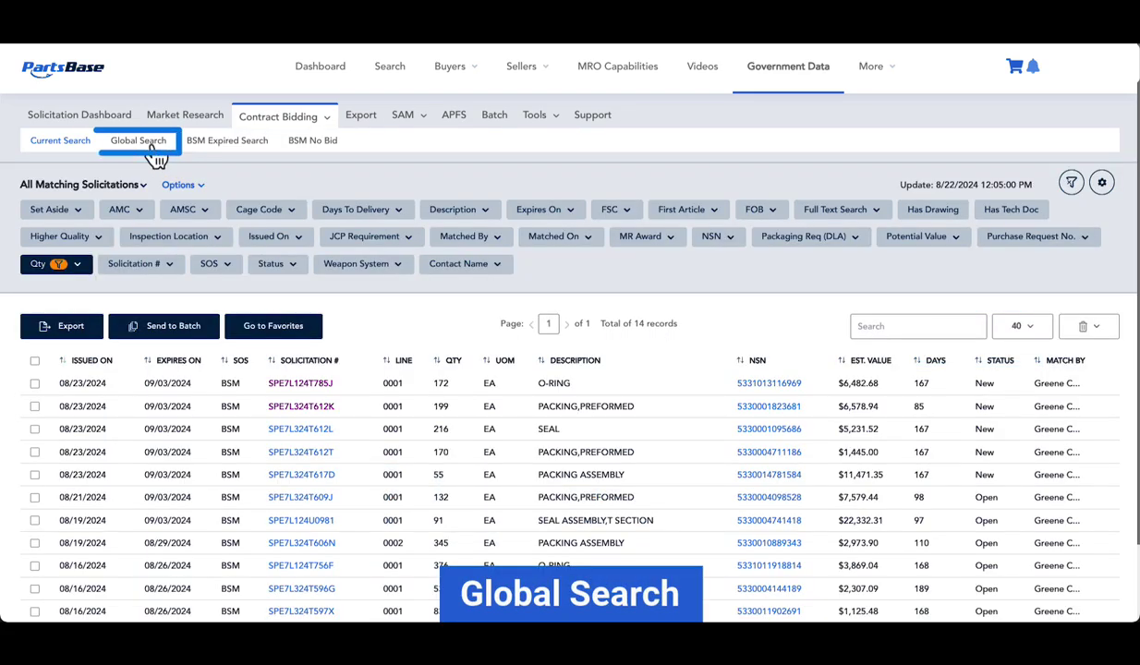
# Step: Switch to the Global Search sub-tab to list its 22 solicitations
pyautogui.click(153, 152)
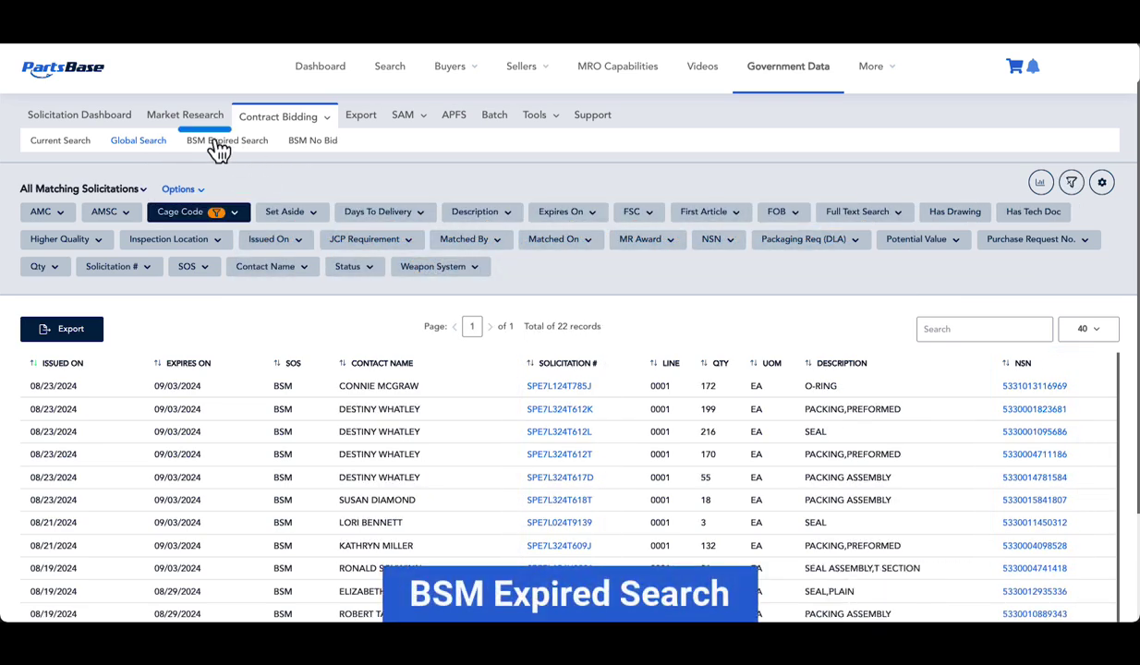
# Step: Switch to the BSM Expired Search sub-tab to list expired solicitations
pyautogui.click(216, 144)
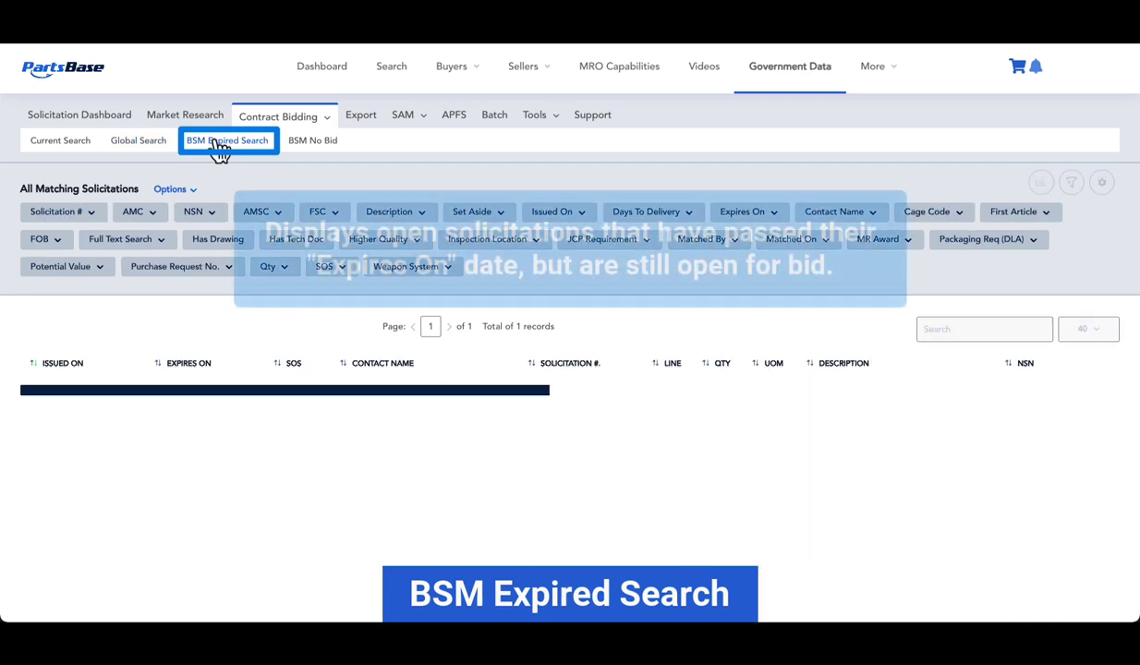